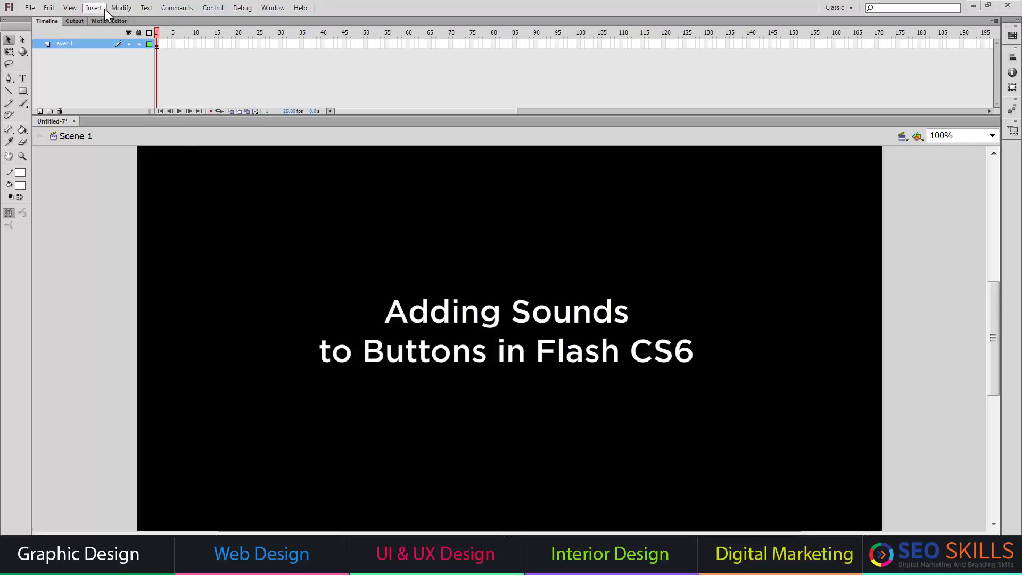
Step: Create a new ActionScript 3.0 document
{"action": "left_click", "coordinate": [30, 8]}
{"action": "left_click", "coordinate": [24, 21]}
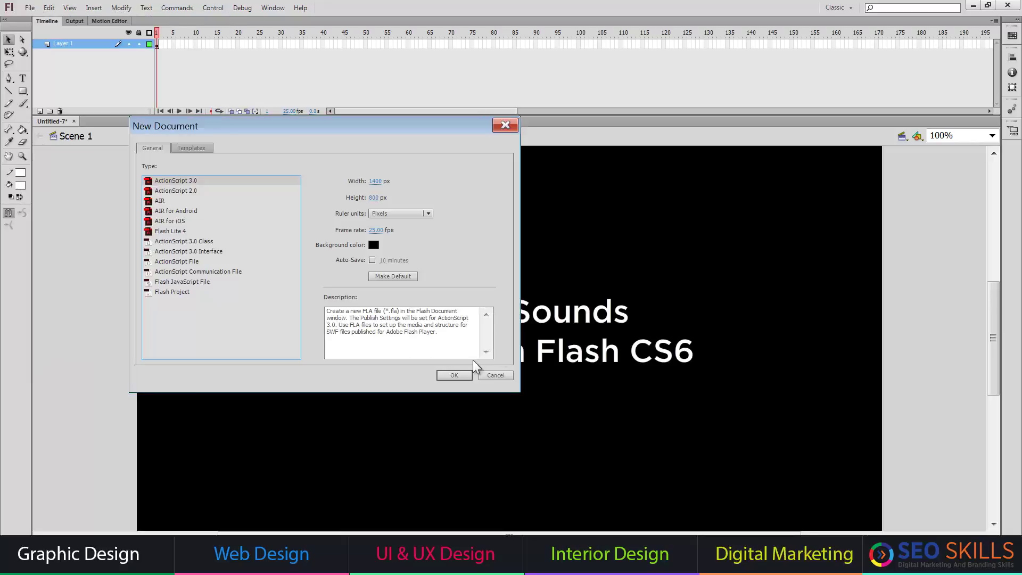
{"action": "left_click", "coordinate": [454, 375]}
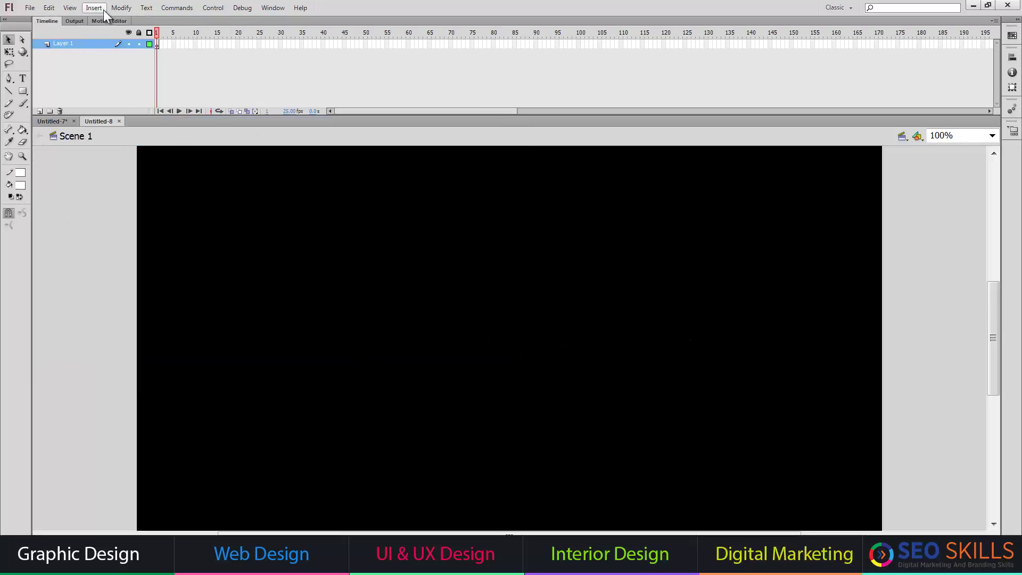
Step: Create a new button symbol, Symbol 1, and open it for editing
{"action": "left_click", "coordinate": [94, 8]}
{"action": "left_click", "coordinate": [109, 21]}
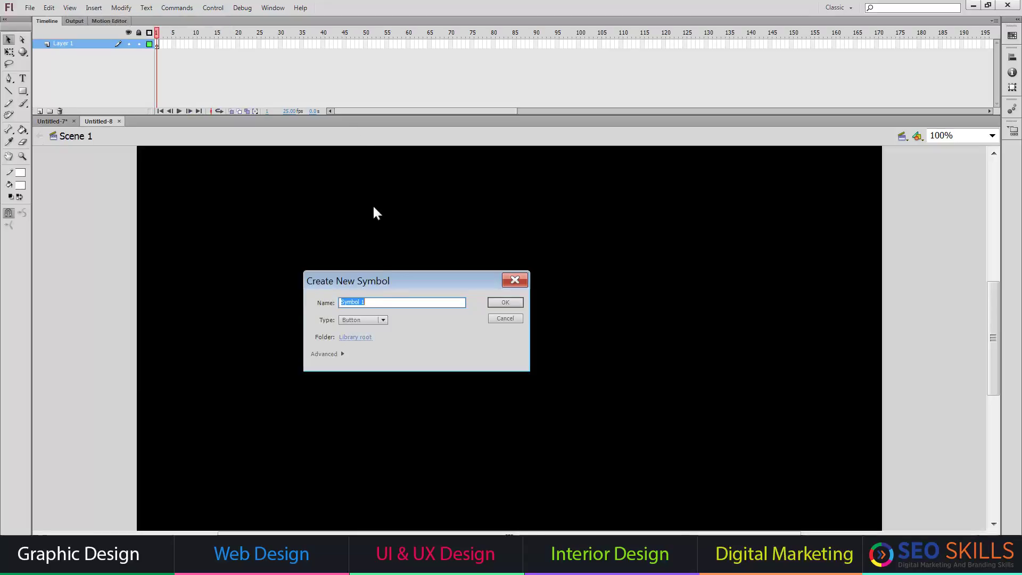
{"action": "left_click", "coordinate": [365, 321]}
{"action": "left_click", "coordinate": [366, 341]}
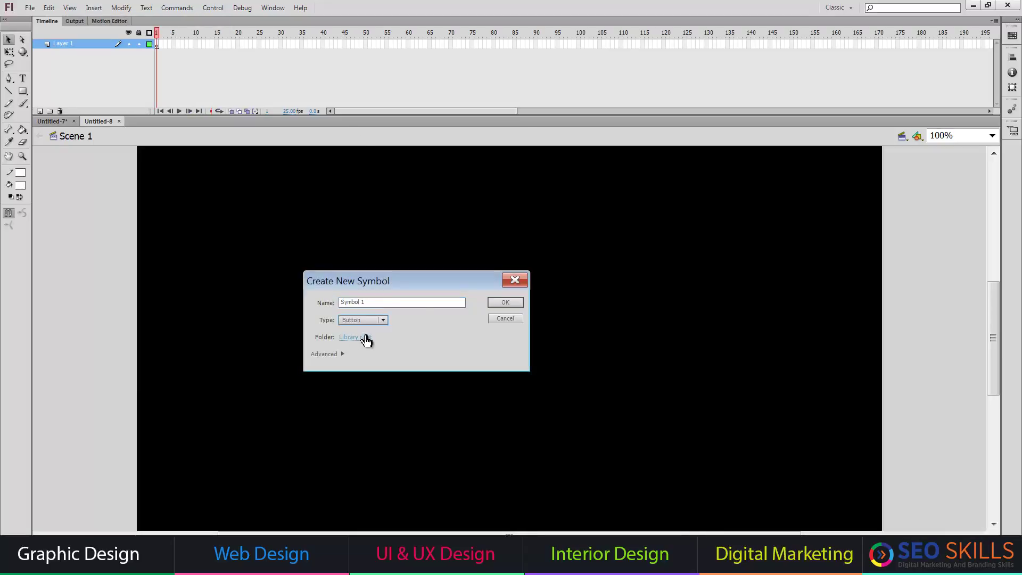
{"action": "left_click", "coordinate": [498, 300]}
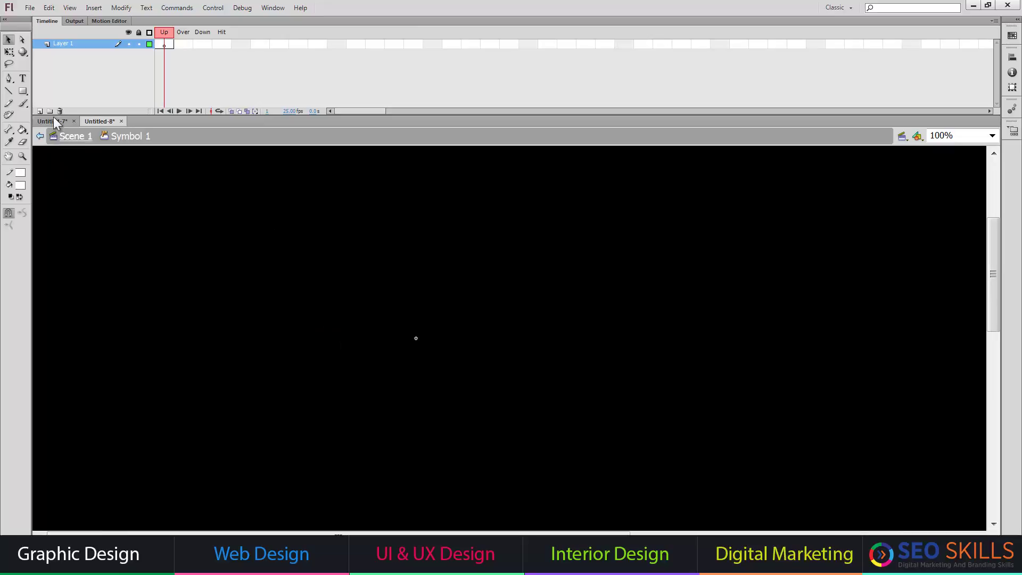
Step: Draw a rounded rectangle and fill it with a white-to-black linear gradient
{"action": "left_click", "coordinate": [22, 90]}
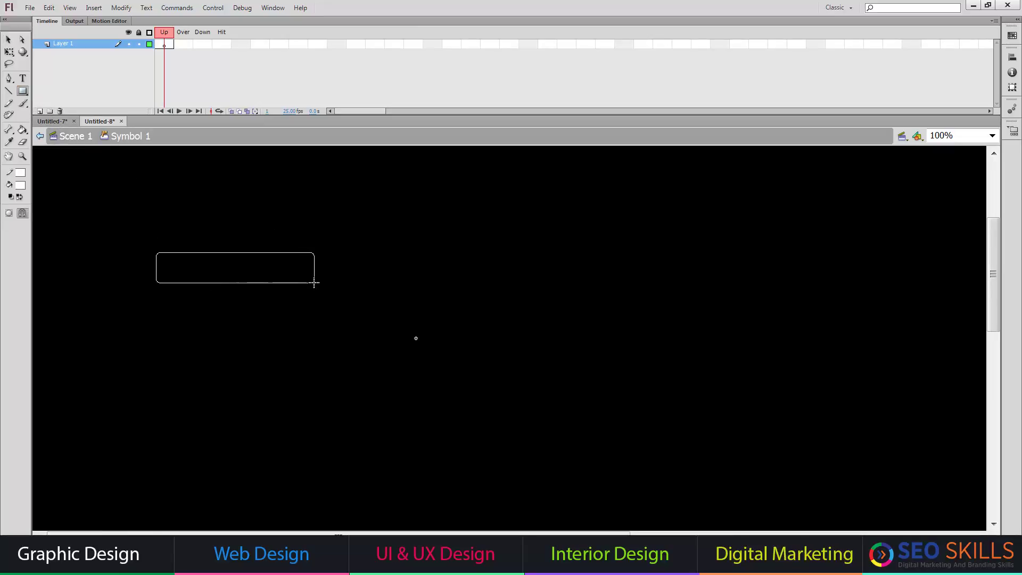
{"action": "left_click_drag", "start_coordinate": [168, 276], "coordinate": [298, 287]}
{"action": "key", "text": "v"}
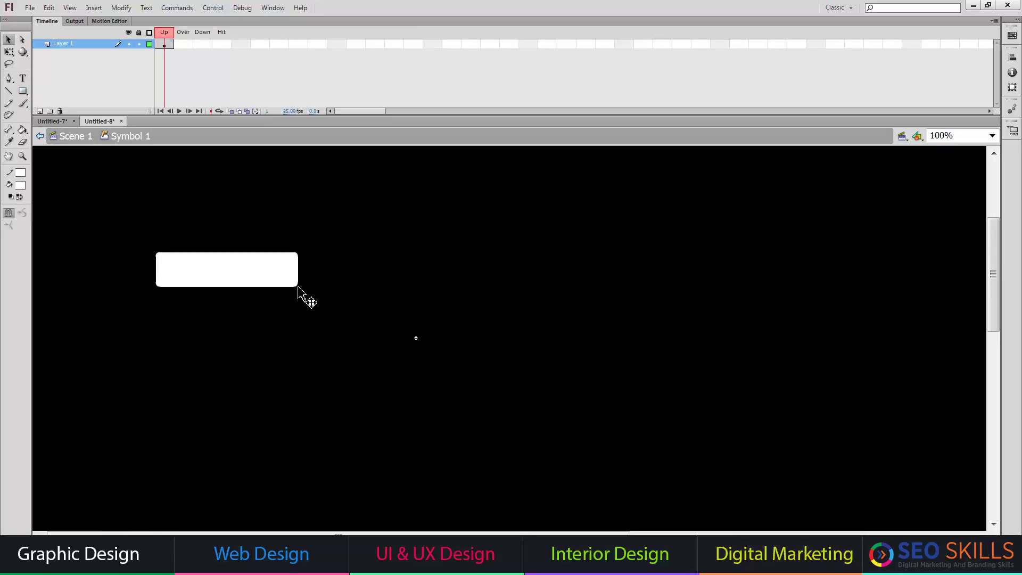
{"action": "left_click", "coordinate": [229, 274]}
{"action": "left_click", "coordinate": [21, 188]}
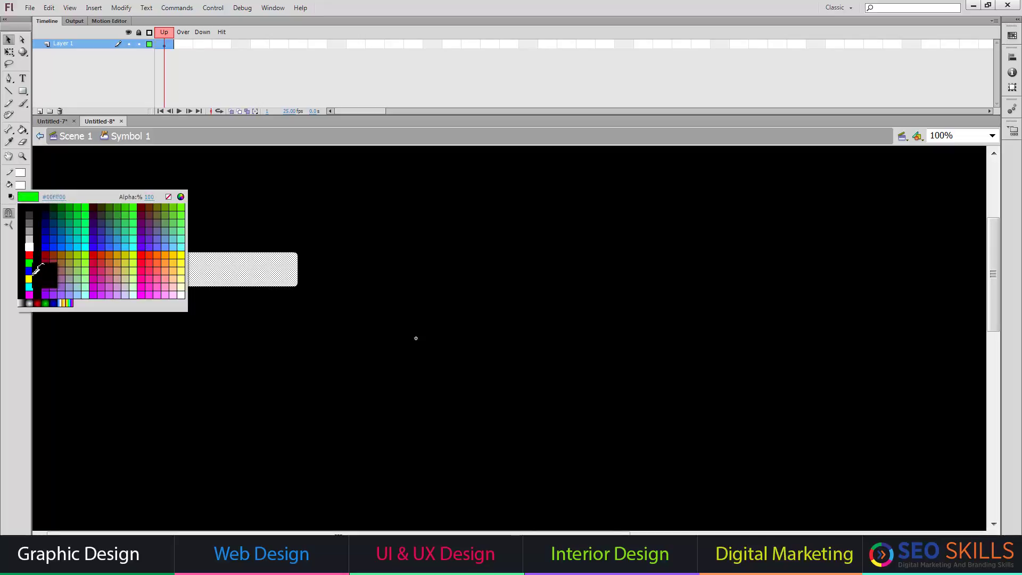
{"action": "left_click", "coordinate": [36, 292]}
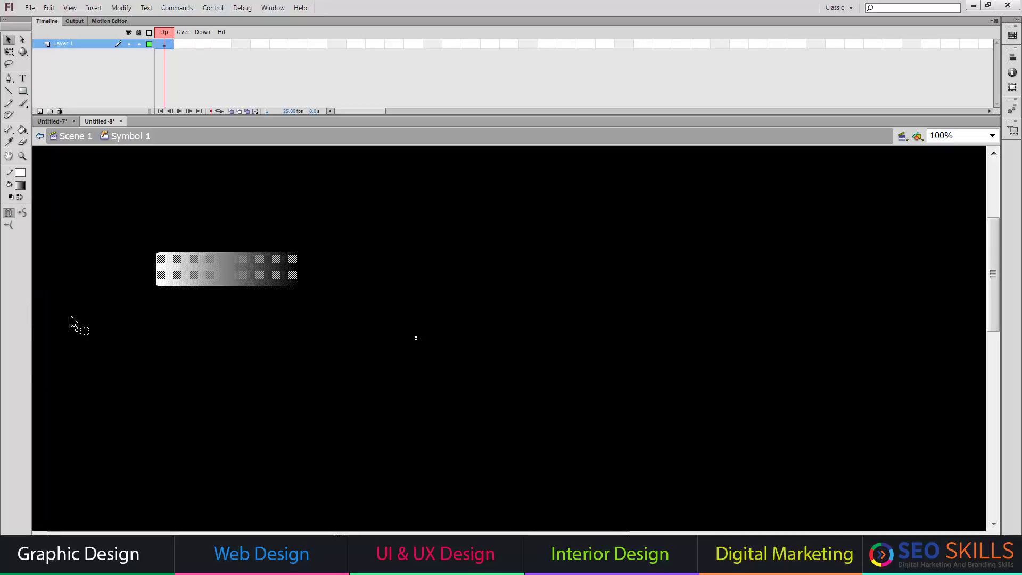
Step: Compress the gradient with Gradient Transform so the bar is mostly white
{"action": "left_click", "coordinate": [9, 51]}
{"action": "left_click", "coordinate": [51, 63]}
{"action": "left_click", "coordinate": [249, 282]}
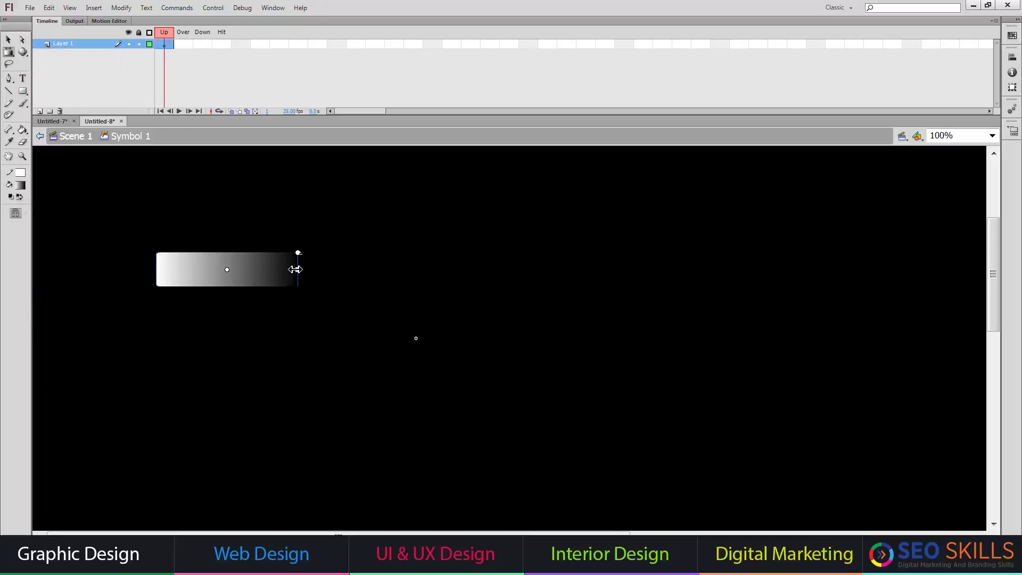
{"action": "mouse_move", "coordinate": [297, 270]}
{"action": "left_mouse_down"}
{"action": "mouse_move", "coordinate": [229, 269]}
{"action": "mouse_move", "coordinate": [245, 274]}
{"action": "mouse_move", "coordinate": [227, 295]}
{"action": "mouse_move", "coordinate": [228, 266]}
{"action": "left_mouse_up"}
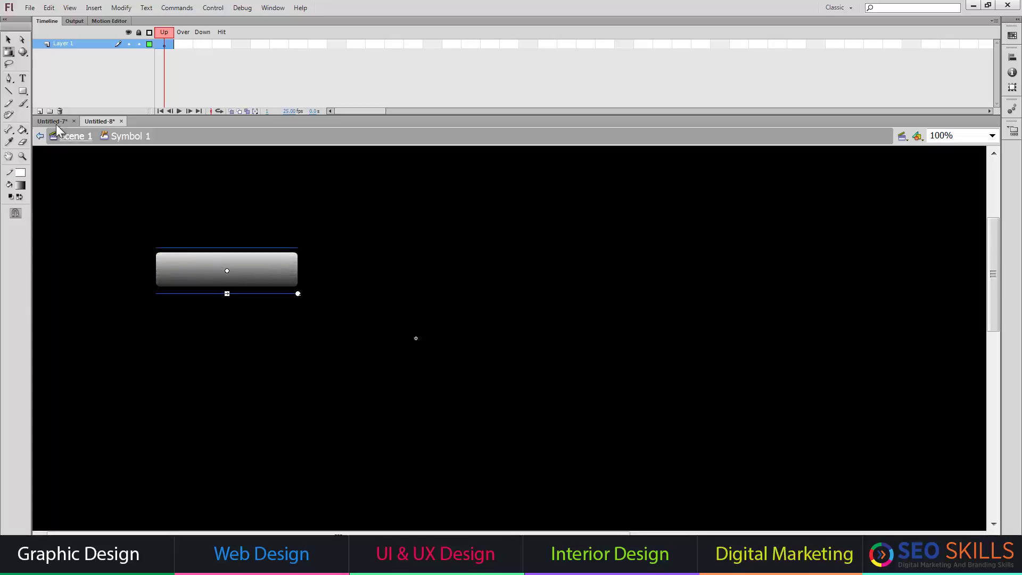
Step: Colour the button's bottom edge strip yellow
{"action": "left_click", "coordinate": [8, 42]}
{"action": "left_click_drag", "start_coordinate": [123, 321], "coordinate": [320, 286]}
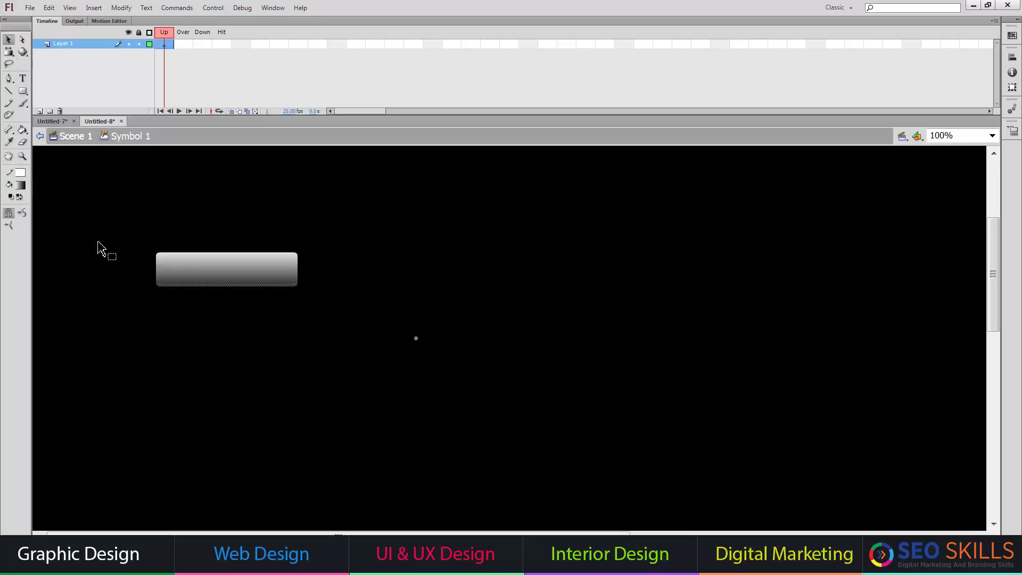
{"action": "left_click", "coordinate": [20, 185]}
{"action": "left_click", "coordinate": [28, 278]}
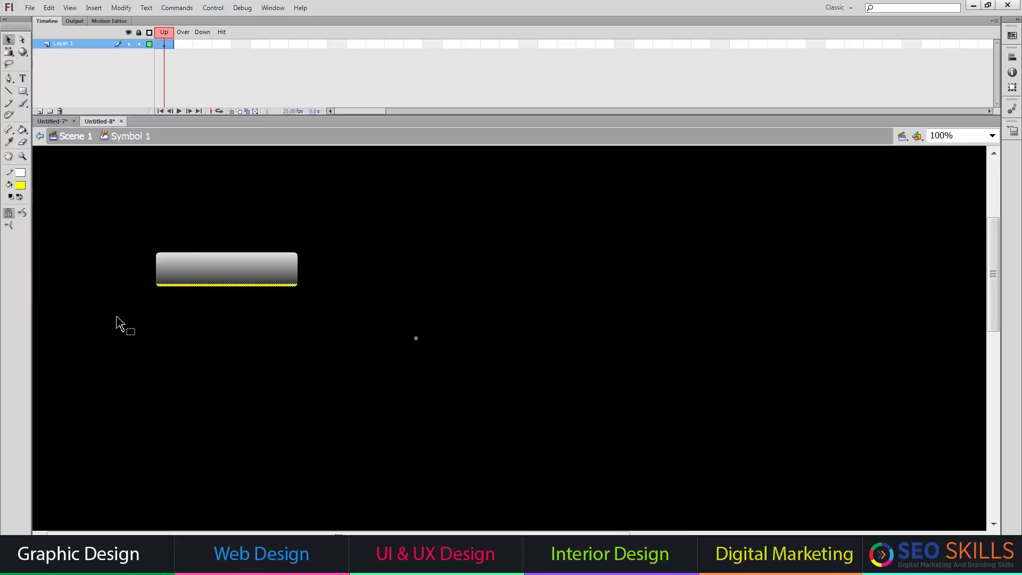
Step: Centre the button on the stage and add an Over keyframe
{"action": "left_click_drag", "start_coordinate": [296, 292], "coordinate": [468, 353]}
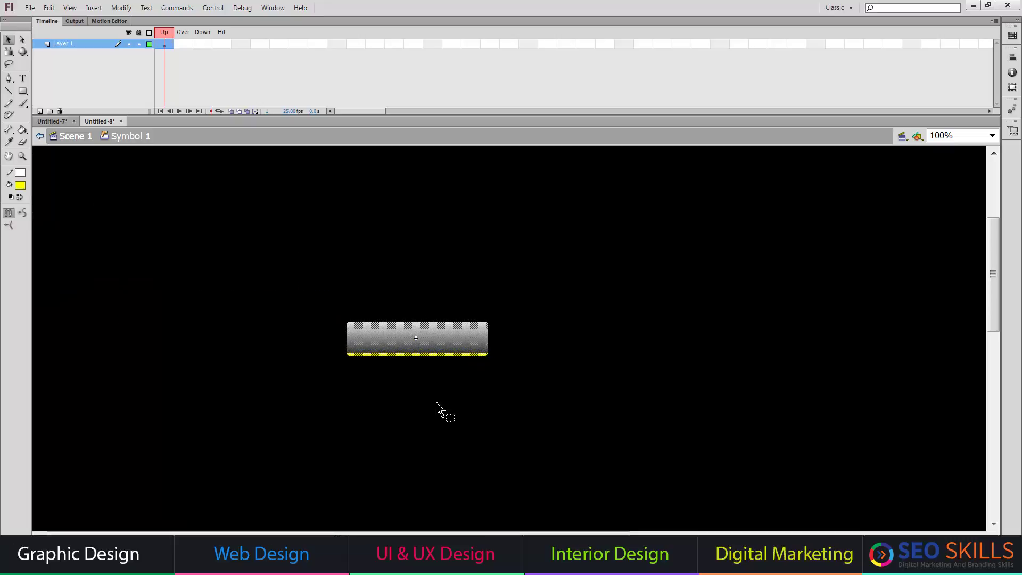
{"action": "left_click", "coordinate": [438, 410]}
{"action": "key", "text": "F6"}
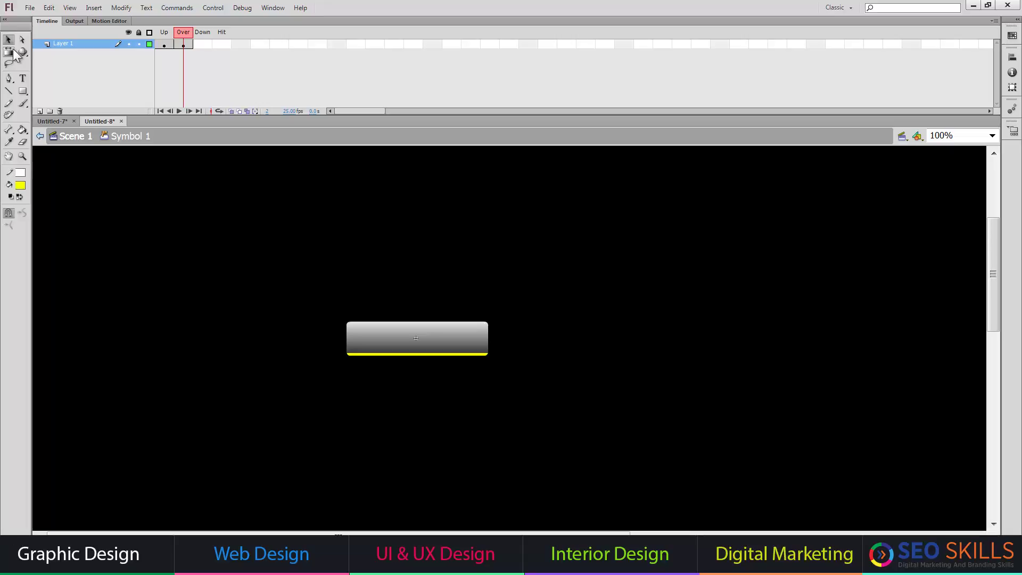
Step: In the Over state, flip the gradient dark-on-top and make the bottom edge light blue
{"action": "left_click", "coordinate": [9, 51]}
{"action": "left_click", "coordinate": [412, 330]}
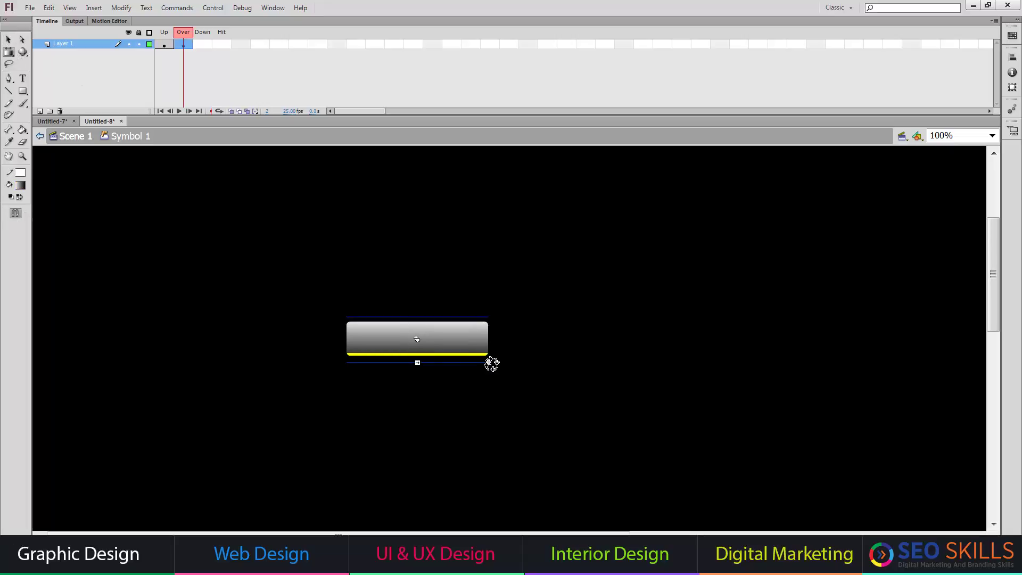
{"action": "mouse_move", "coordinate": [489, 362]}
{"action": "left_mouse_down"}
{"action": "mouse_move", "coordinate": [318, 321]}
{"action": "mouse_move", "coordinate": [223, 312]}
{"action": "left_mouse_up"}
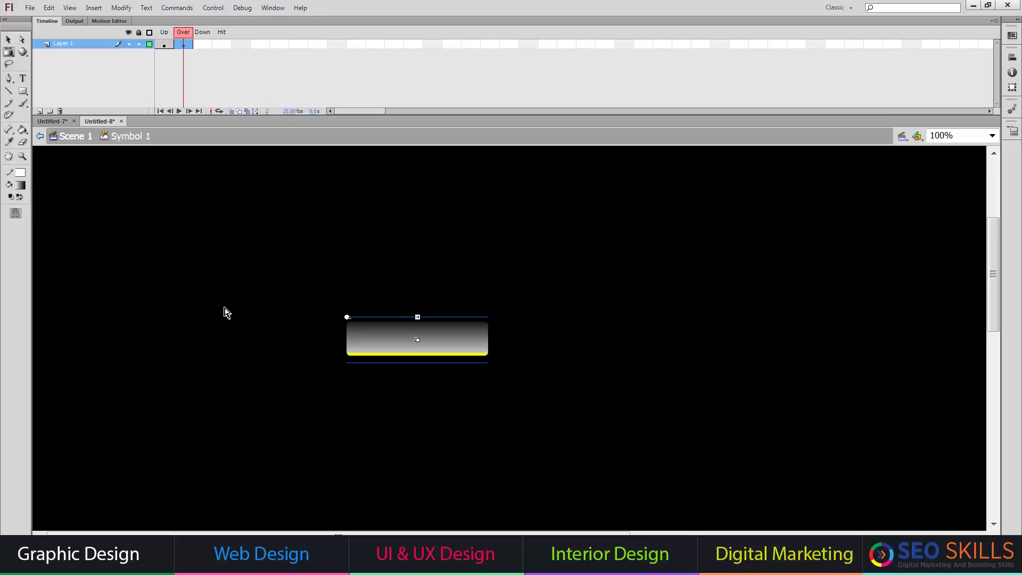
{"action": "left_click", "coordinate": [223, 312]}
{"action": "left_click", "coordinate": [9, 39]}
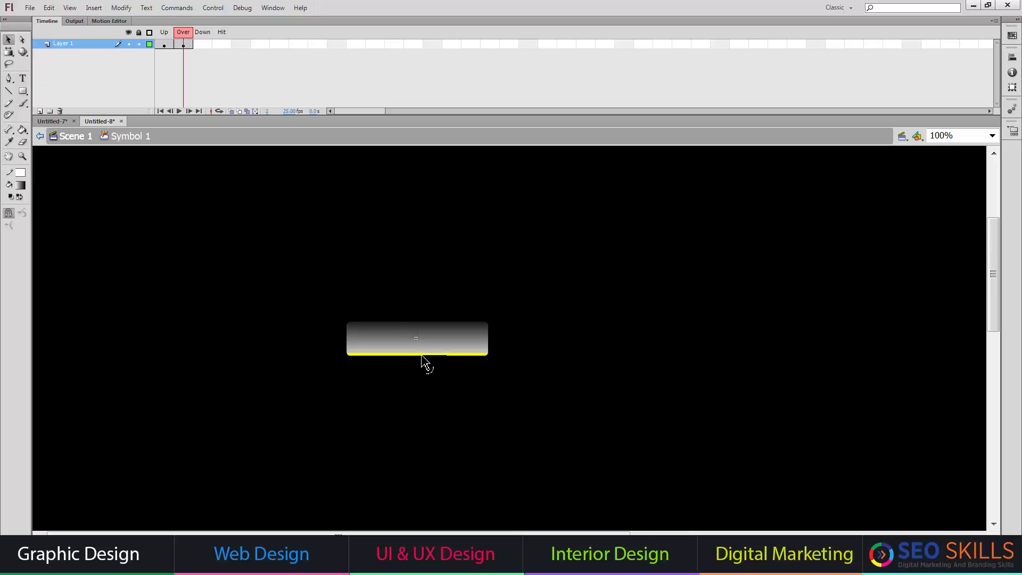
{"action": "left_click", "coordinate": [421, 354]}
{"action": "left_click", "coordinate": [20, 185]}
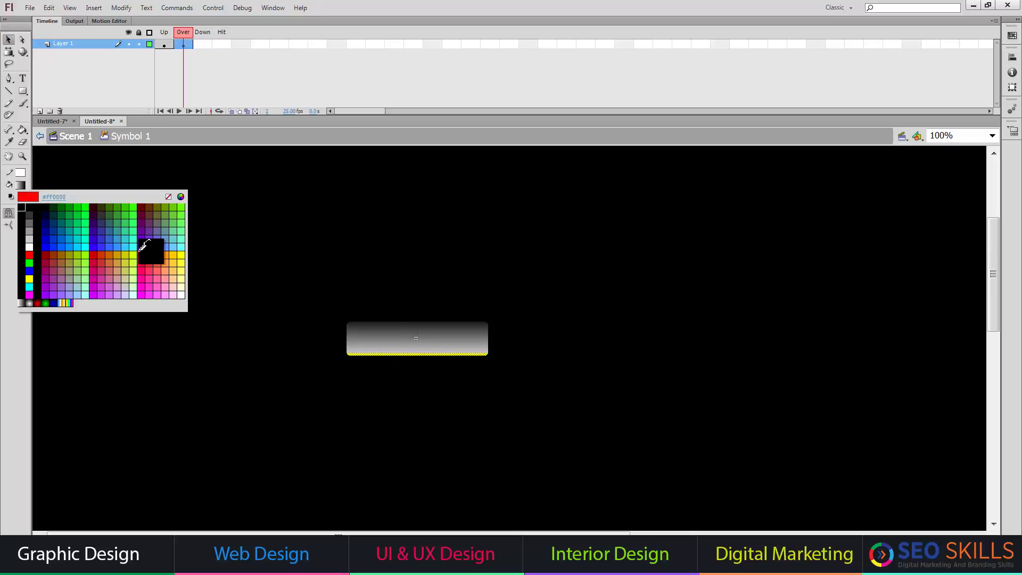
{"action": "left_click", "coordinate": [171, 242]}
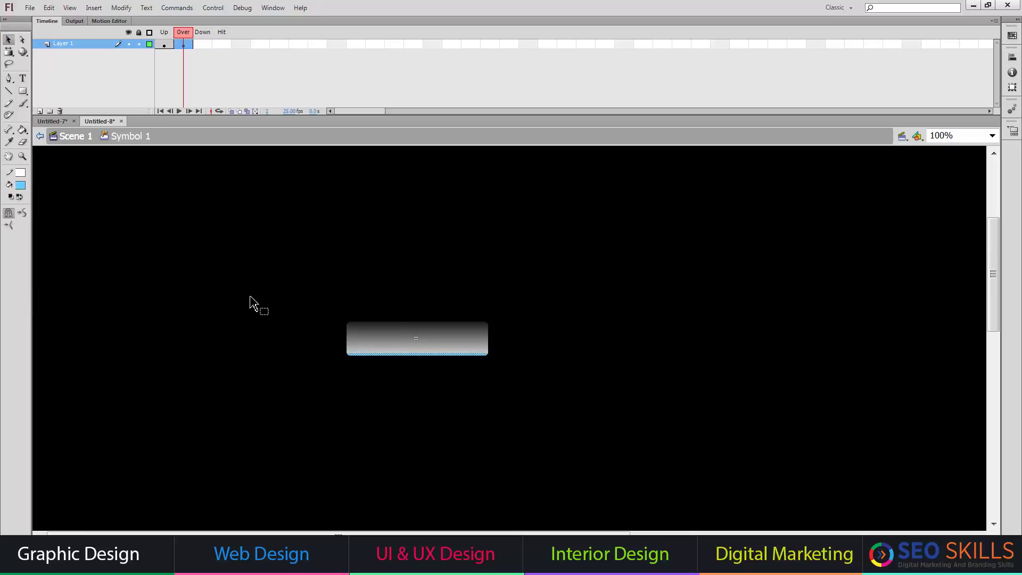
Step: Add a Down keyframe with the gradient rotated back light-on-top, plus a Hit keyframe
{"action": "key", "text": "F6"}
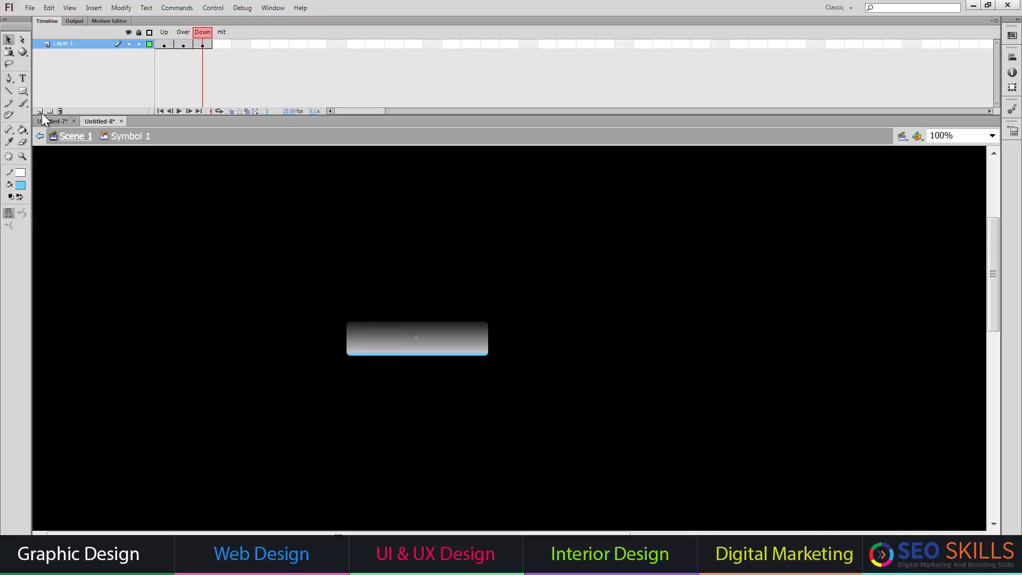
{"action": "left_click", "coordinate": [8, 51]}
{"action": "left_click", "coordinate": [450, 342]}
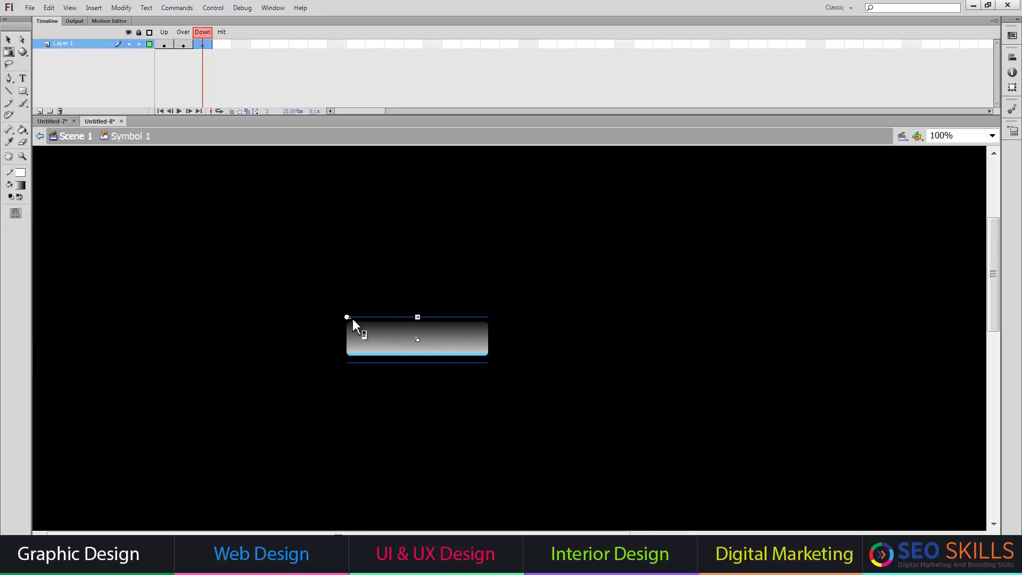
{"action": "mouse_move", "coordinate": [347, 317]}
{"action": "left_mouse_down"}
{"action": "mouse_move", "coordinate": [538, 357]}
{"action": "mouse_move", "coordinate": [536, 369]}
{"action": "left_mouse_up"}
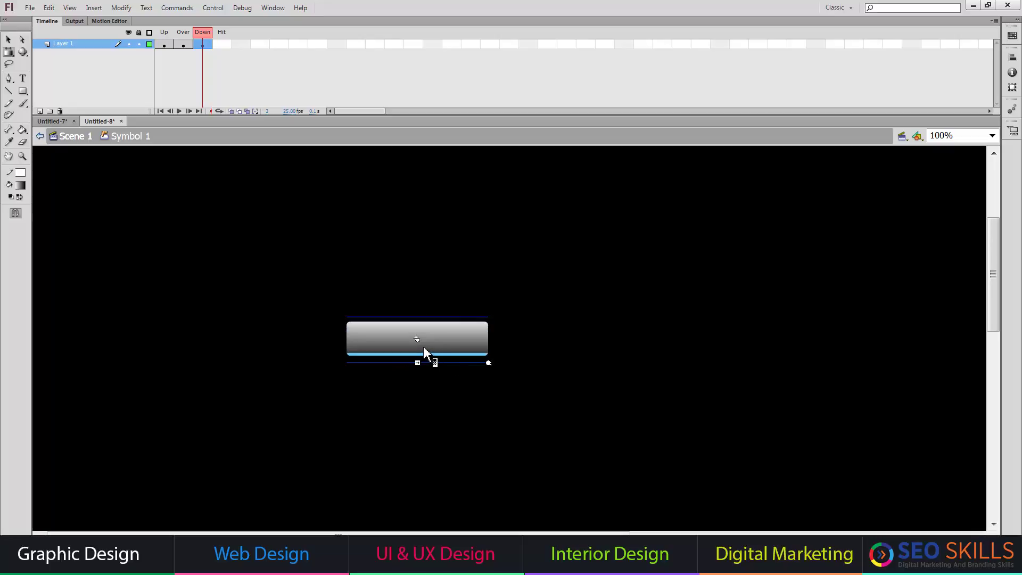
{"action": "left_click", "coordinate": [242, 293]}
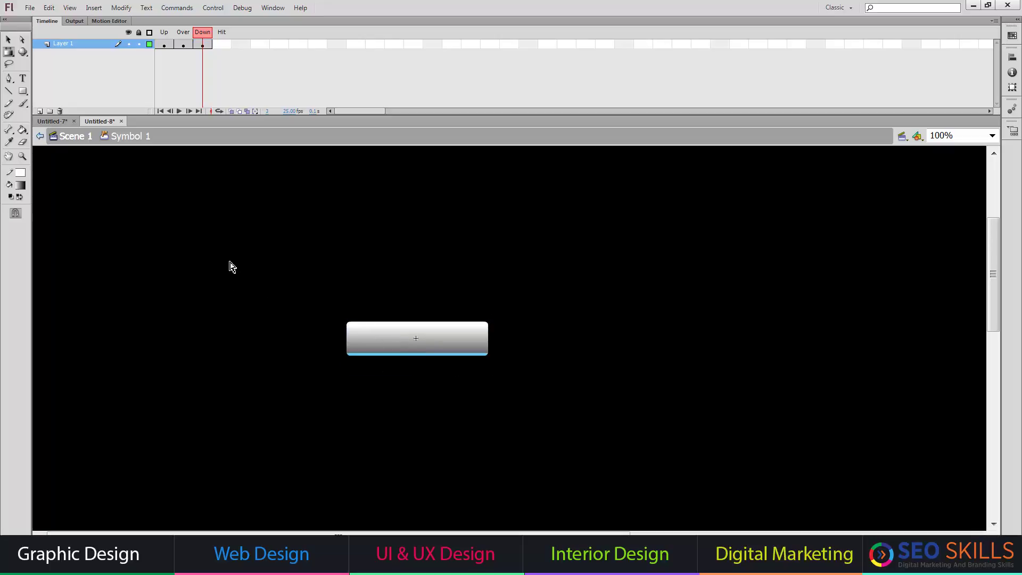
{"action": "key", "text": "F6"}
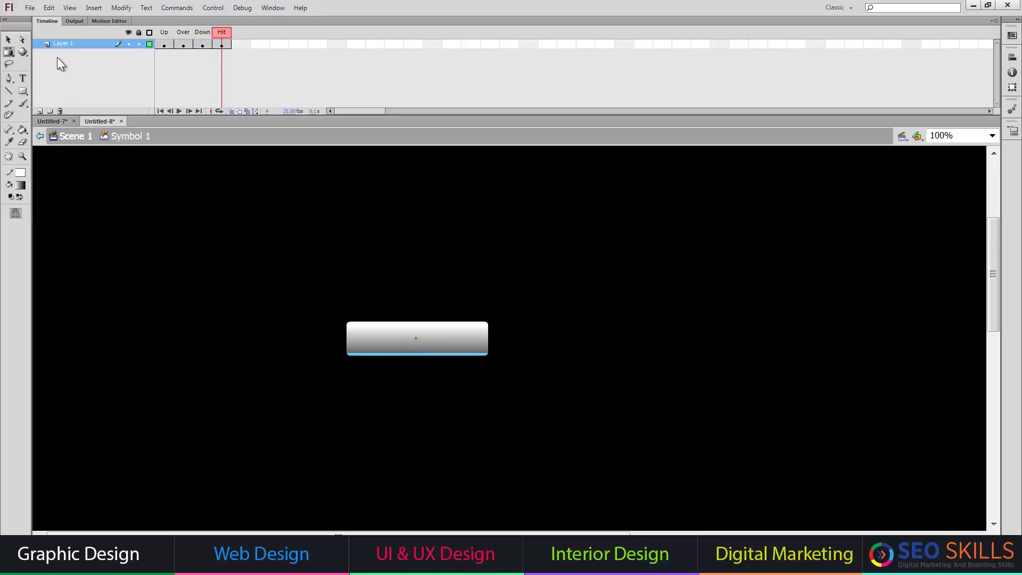
Step: On a new layer, type the text 'Home'
{"action": "left_click", "coordinate": [40, 111]}
{"action": "left_click", "coordinate": [22, 79]}
{"action": "left_click", "coordinate": [156, 196]}
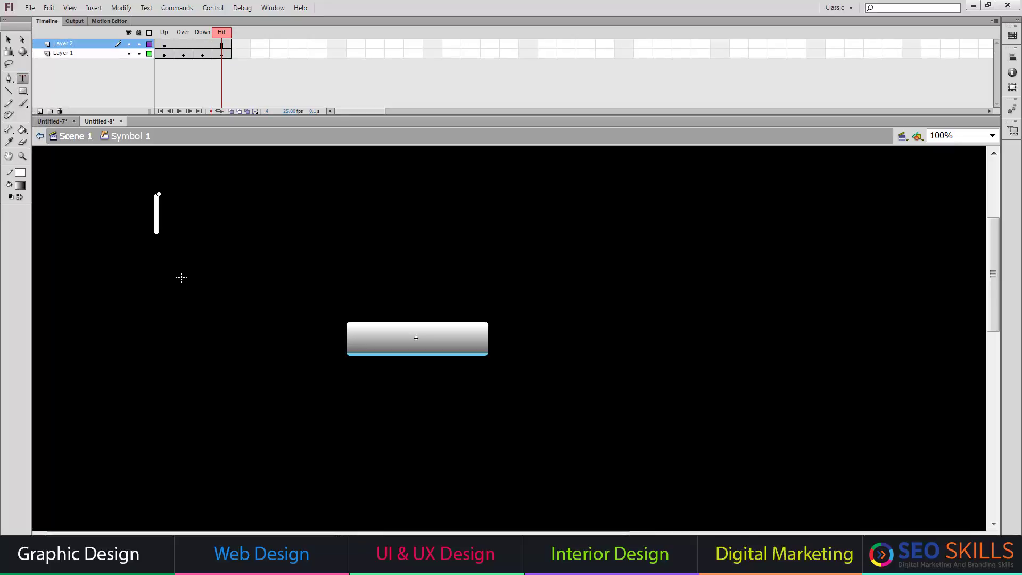
{"action": "type", "text": "Home"}
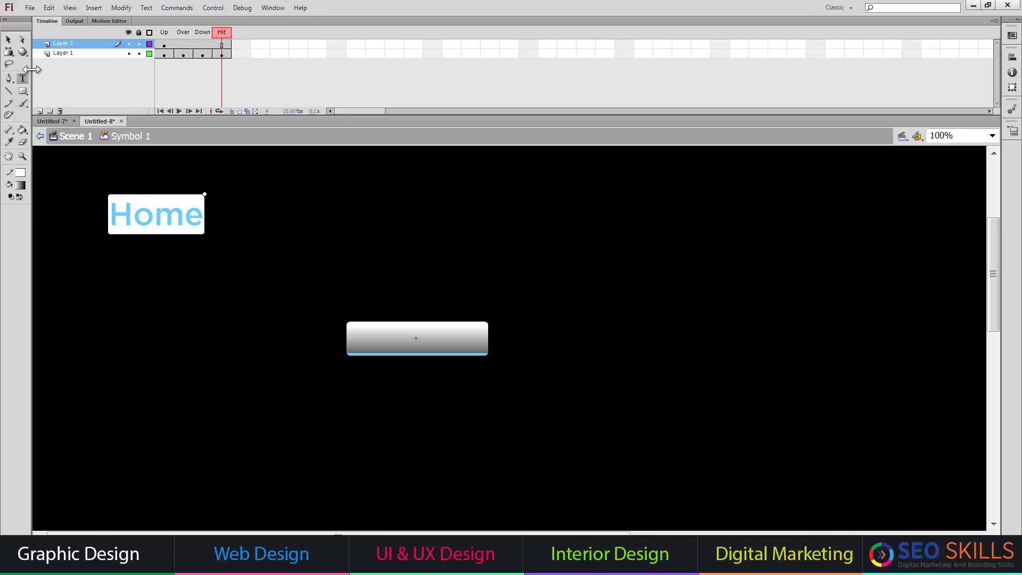
Step: Make the Home text size 48 and white, and move it onto the grey button
{"action": "left_click", "coordinate": [9, 41]}
{"action": "left_click", "coordinate": [147, 7]}
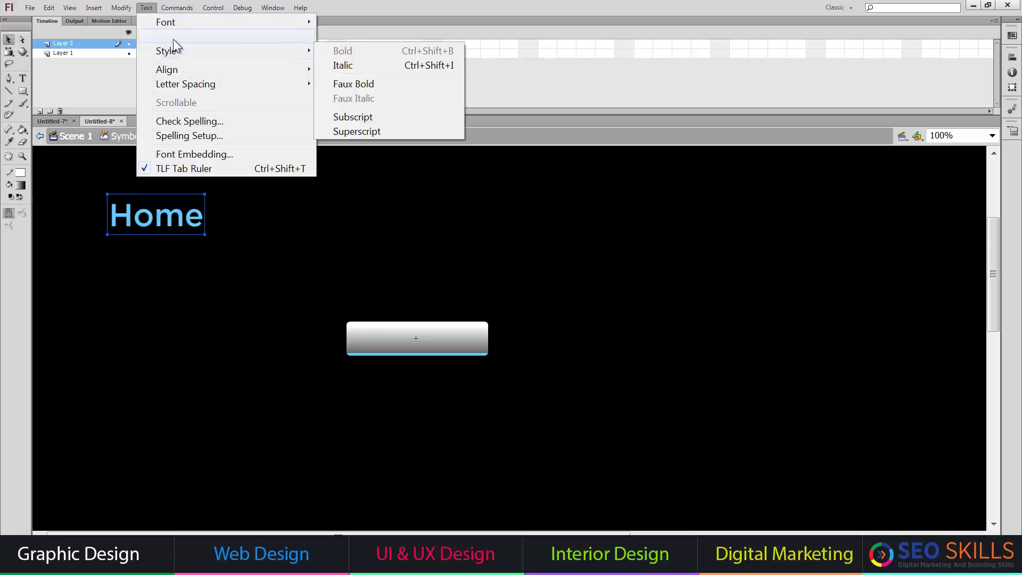
{"action": "left_click", "coordinate": [344, 166]}
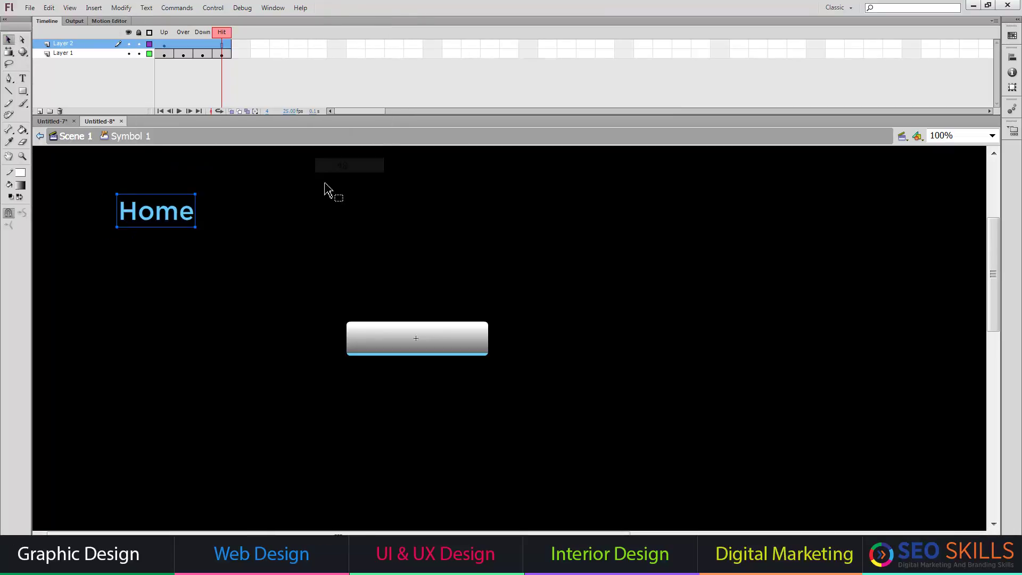
{"action": "left_click", "coordinate": [21, 185]}
{"action": "left_click", "coordinate": [43, 255]}
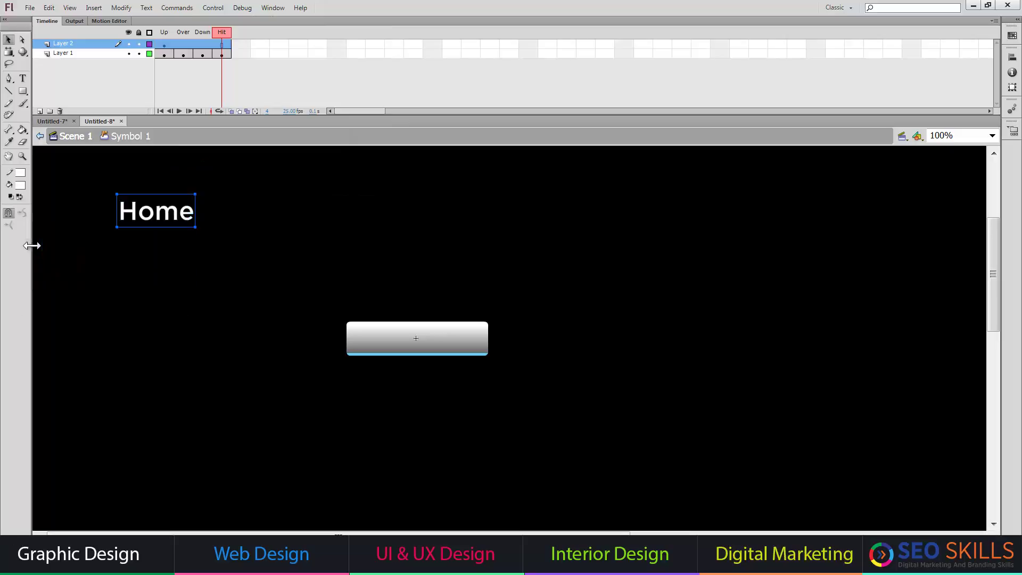
{"action": "left_click_drag", "start_coordinate": [149, 217], "coordinate": [403, 342]}
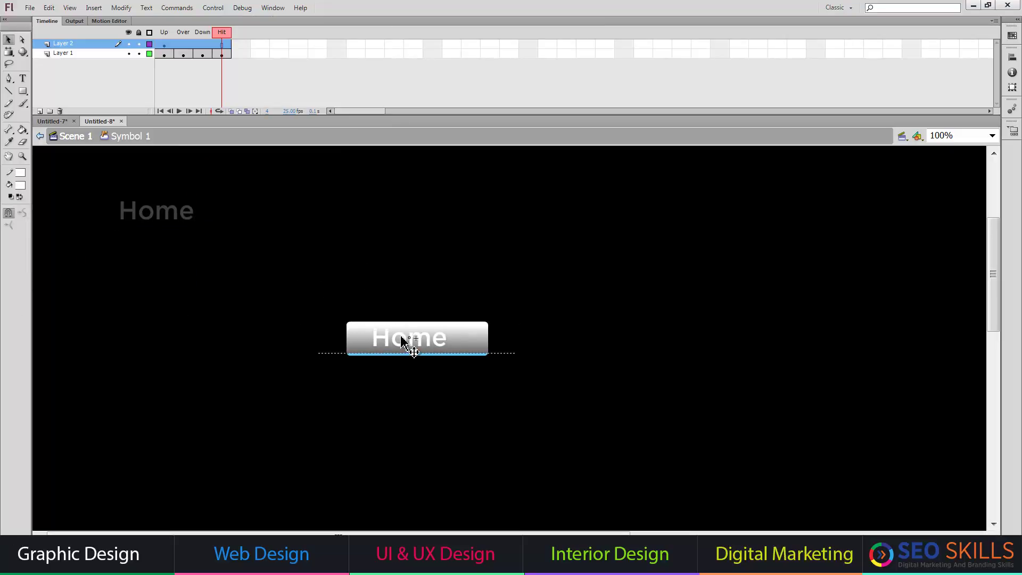
Step: Resize the Home text to 36, make it black, and nudge it to the button's centre
{"action": "left_click", "coordinate": [146, 7]}
{"action": "mouse_move", "coordinate": [164, 37]}
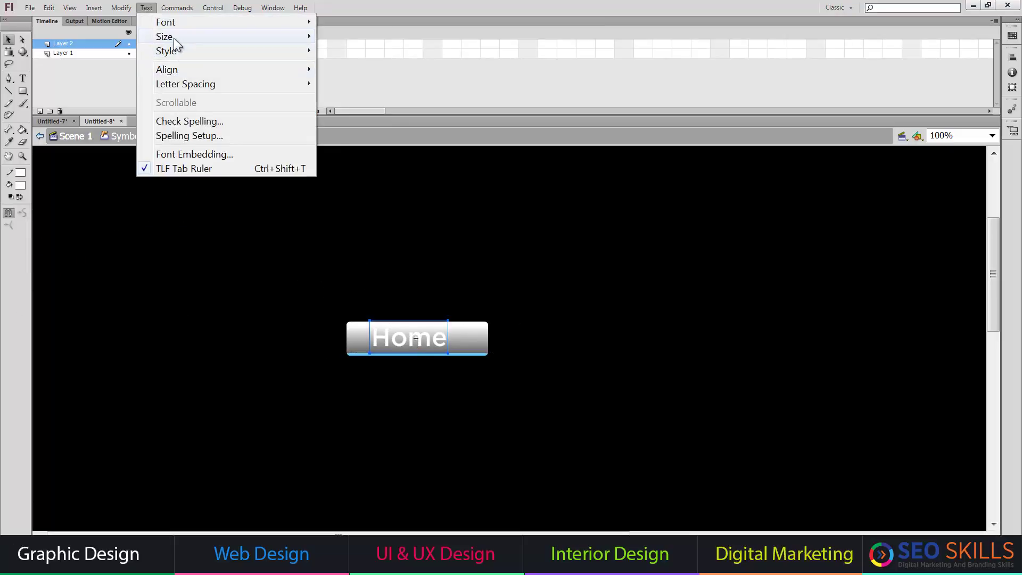
{"action": "left_click", "coordinate": [348, 151]}
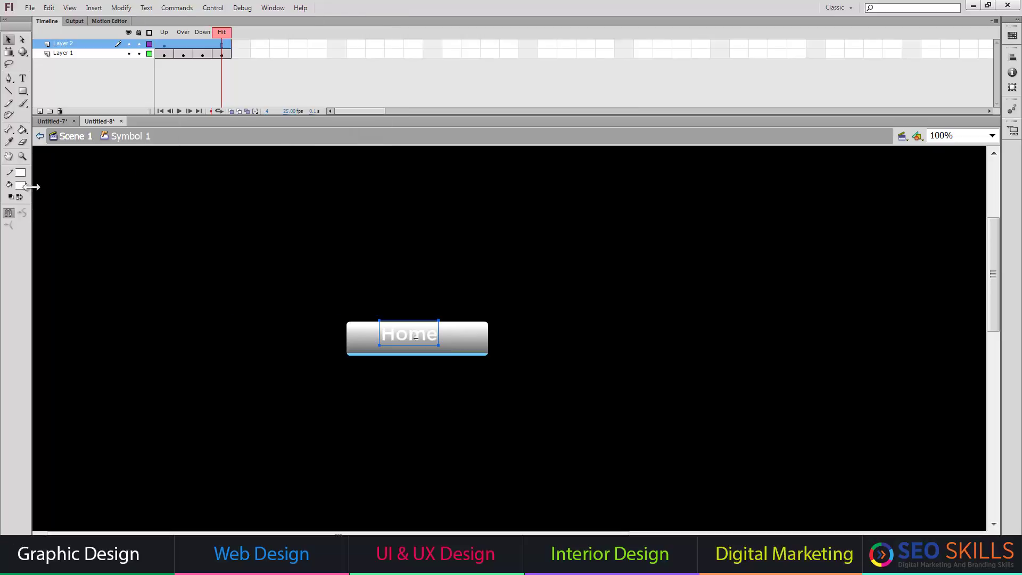
{"action": "left_click", "coordinate": [21, 184]}
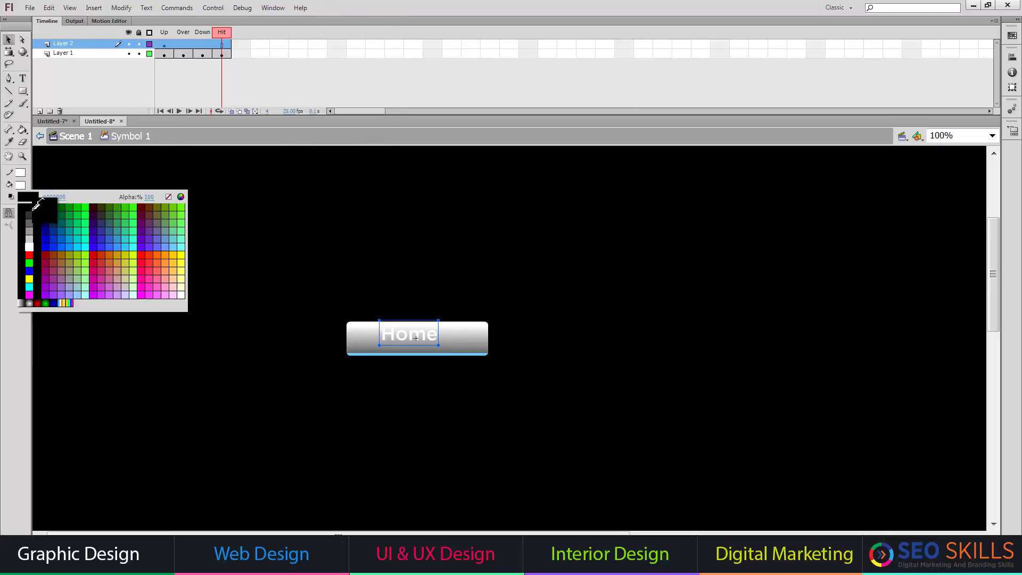
{"action": "left_click", "coordinate": [34, 212]}
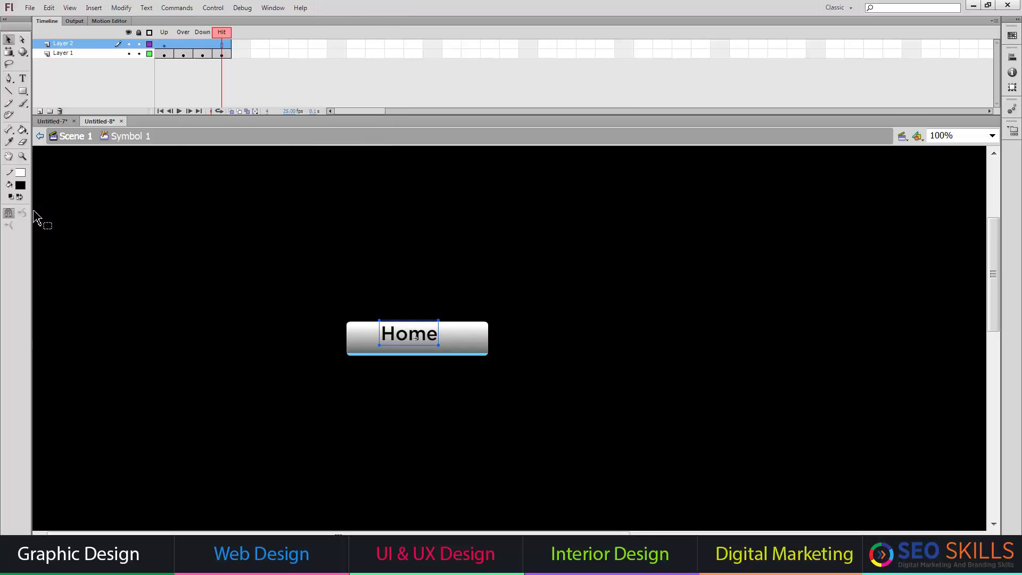
{"action": "left_click_drag", "start_coordinate": [414, 328], "coordinate": [410, 338]}
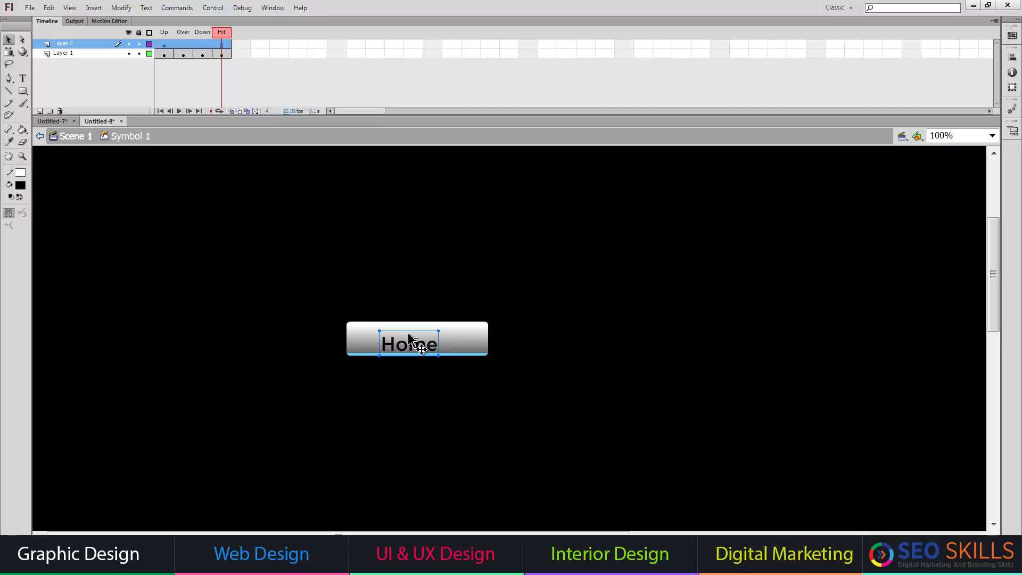
{"action": "key", "text": "shift+Up"}
{"action": "key", "text": "shift+Up"}
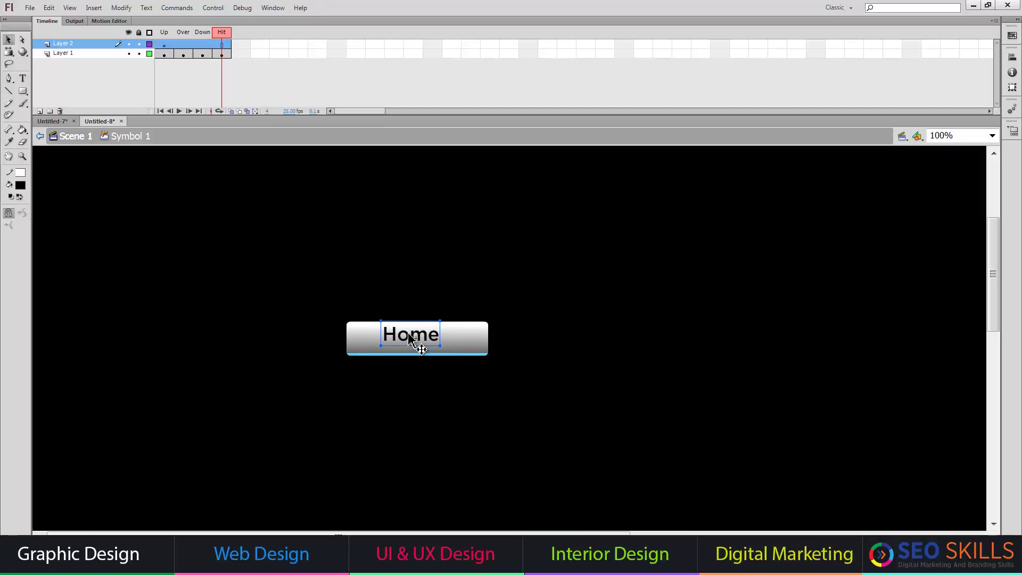
{"action": "key", "text": "Down"}
{"action": "key", "text": "Down"}
{"action": "key", "text": "Down"}
{"action": "key", "text": "Down"}
{"action": "key", "text": "Down"}
{"action": "key", "text": "Down"}
{"action": "key", "text": "Down"}
Step: Make the Home label white in the Over state
{"action": "left_click", "coordinate": [183, 45]}
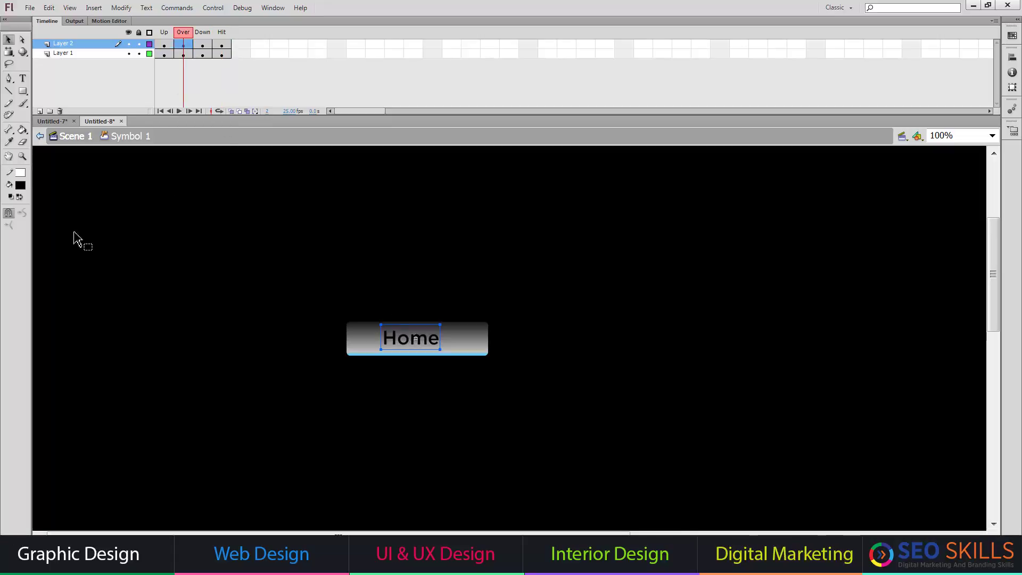
{"action": "left_click", "coordinate": [22, 185]}
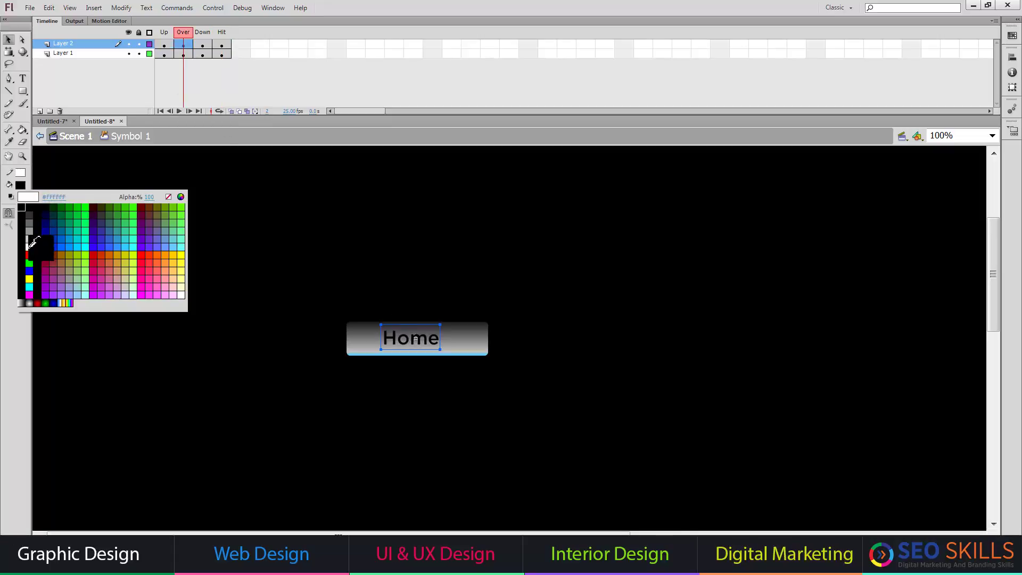
{"action": "left_click", "coordinate": [28, 246]}
Step: Make the Home label green #00FF00 in the Down state
{"action": "left_click", "coordinate": [202, 45]}
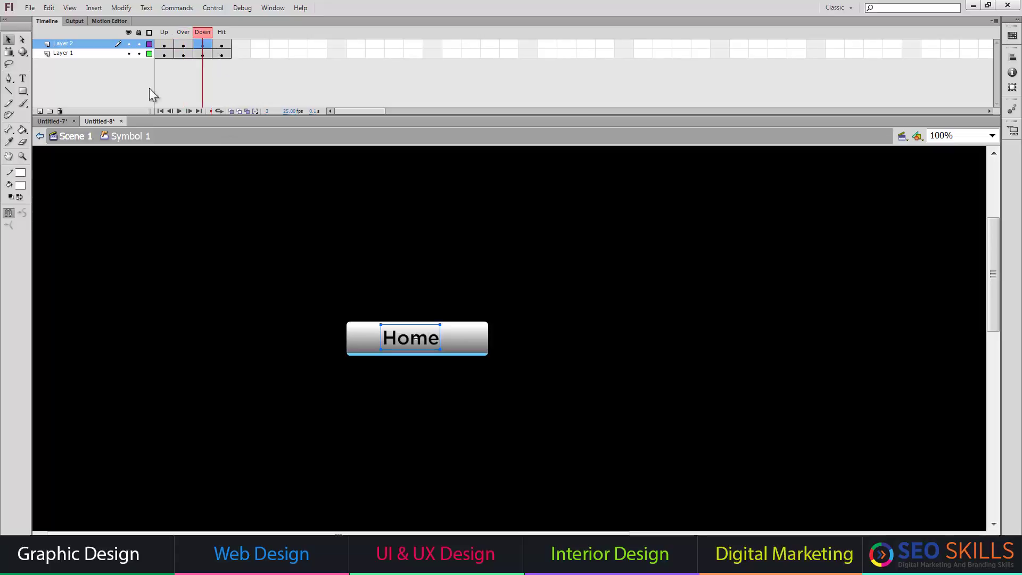
{"action": "left_click", "coordinate": [20, 185]}
{"action": "left_click", "coordinate": [20, 185]}
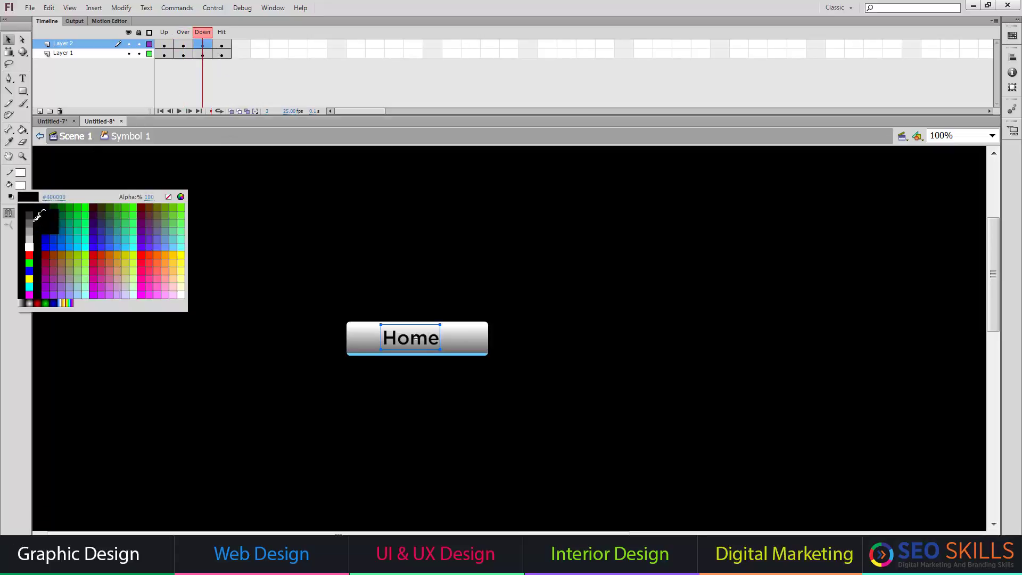
{"action": "left_click", "coordinate": [28, 262]}
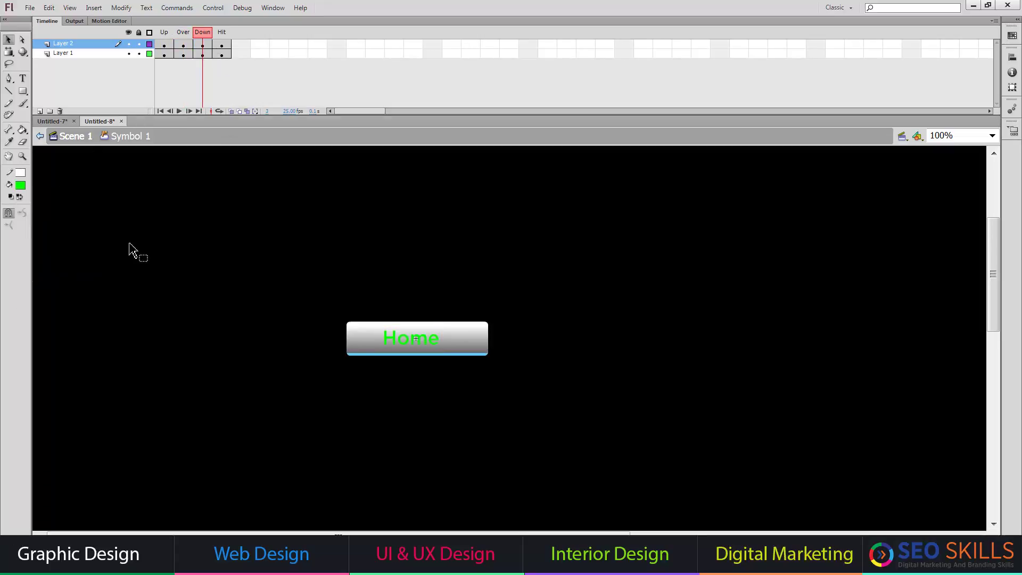
{"action": "left_click", "coordinate": [272, 8]}
{"action": "mouse_move", "coordinate": [314, 127]}
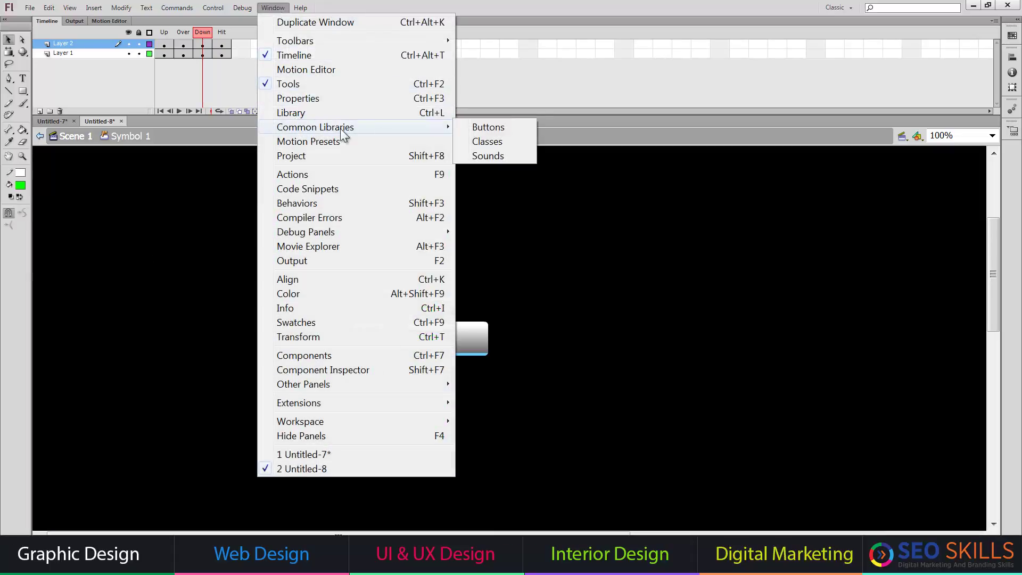
Step: Open the built-in Sounds library, then reposition and enlarge its panel
{"action": "left_click", "coordinate": [502, 155]}
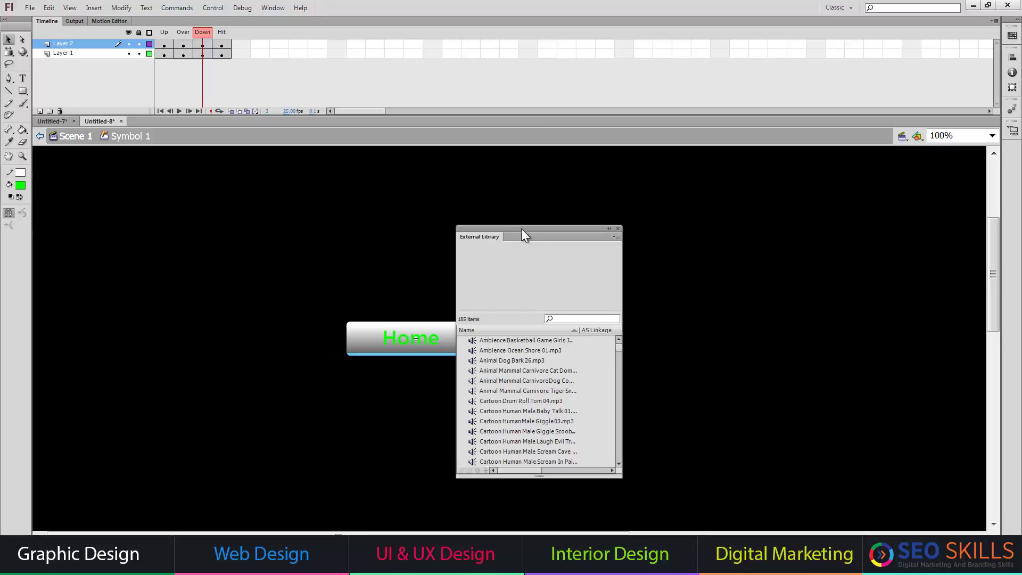
{"action": "left_click_drag", "start_coordinate": [522, 229], "coordinate": [561, 72]}
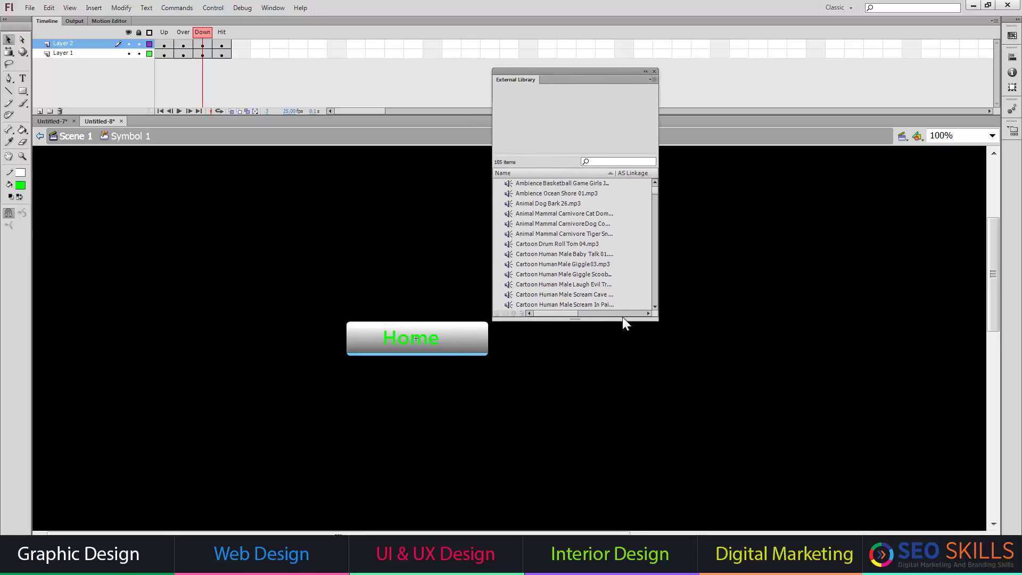
{"action": "left_click_drag", "start_coordinate": [622, 320], "coordinate": [601, 418]}
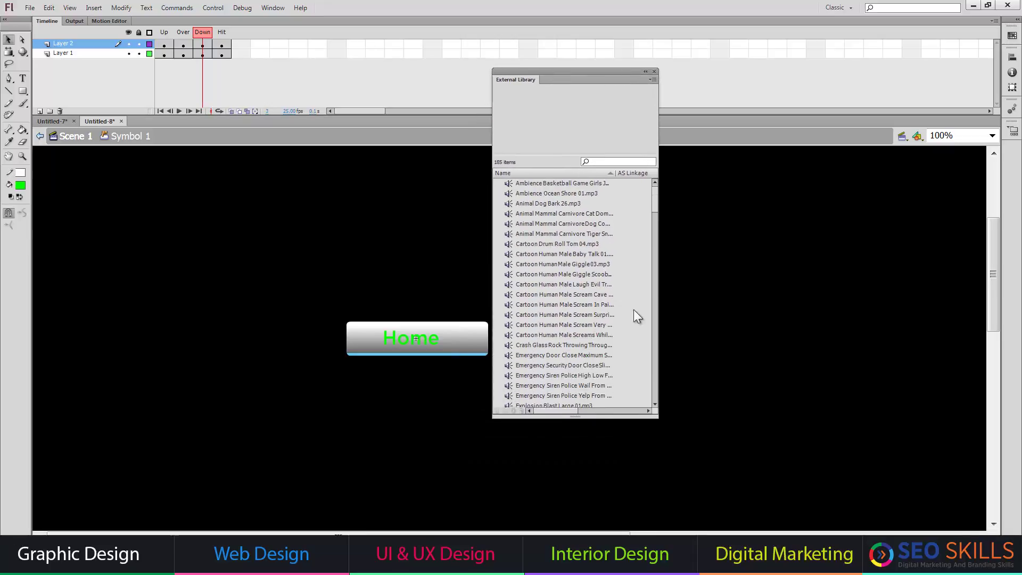
{"action": "left_click_drag", "start_coordinate": [656, 197], "coordinate": [651, 395]}
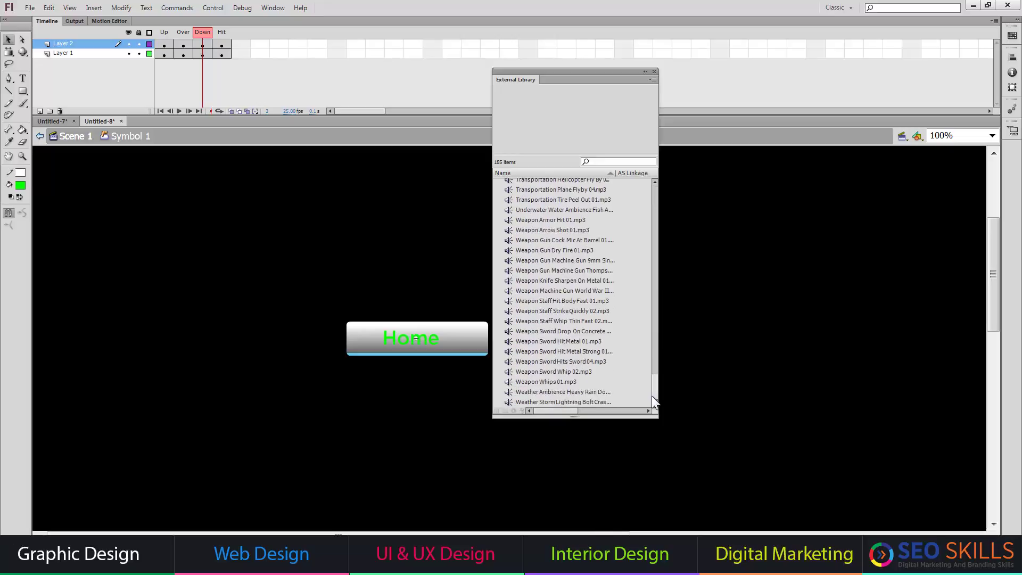
Step: Preview the lightning bolt storm sound and Weapon Whips 01.mp3
{"action": "left_click", "coordinate": [583, 403]}
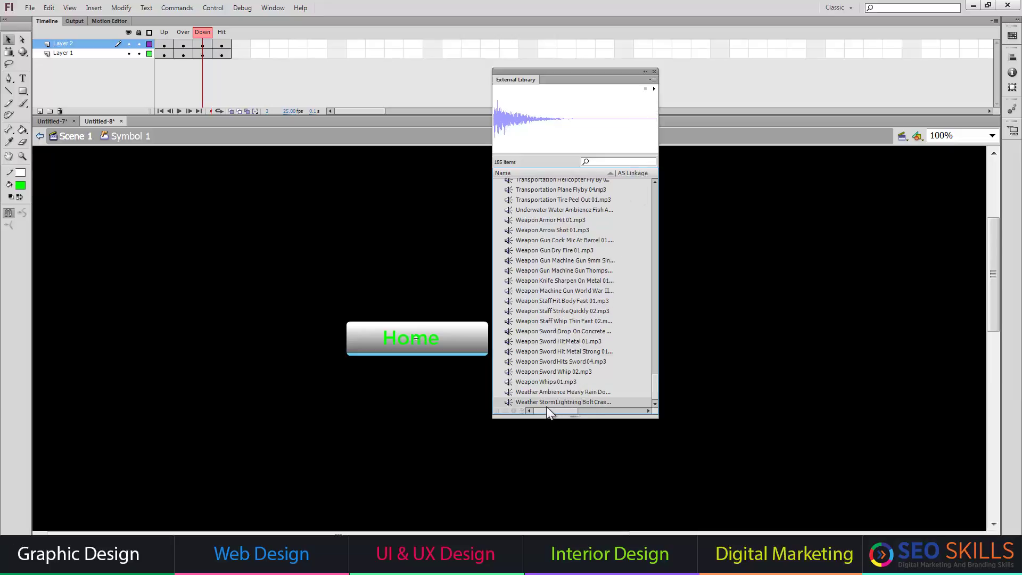
{"action": "left_click", "coordinate": [654, 88]}
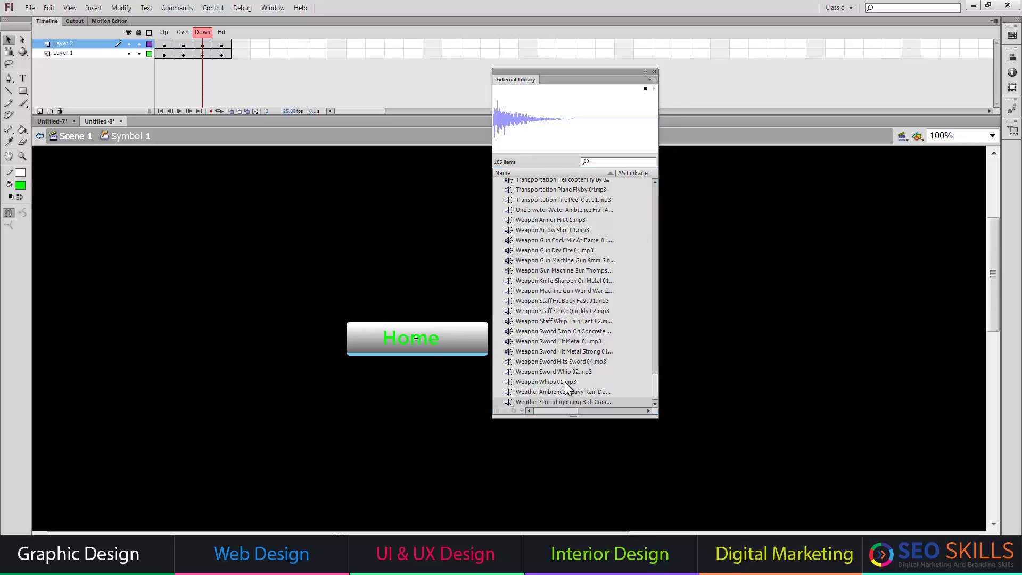
{"action": "left_click", "coordinate": [564, 381]}
{"action": "left_click", "coordinate": [654, 89]}
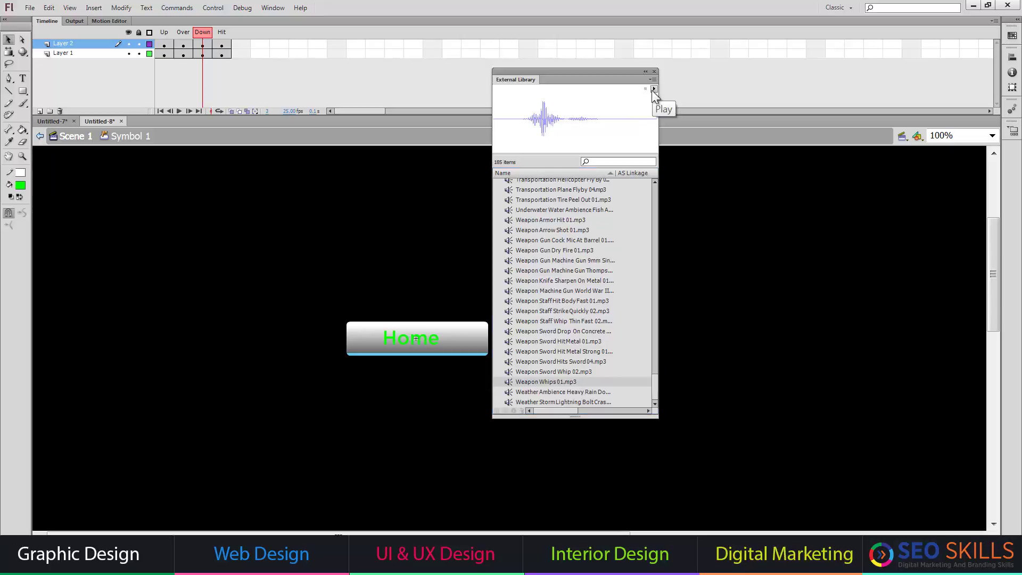
Step: Preview Weapon Sword Whip 02.mp3 and attach it to the Over state
{"action": "left_click", "coordinate": [183, 54]}
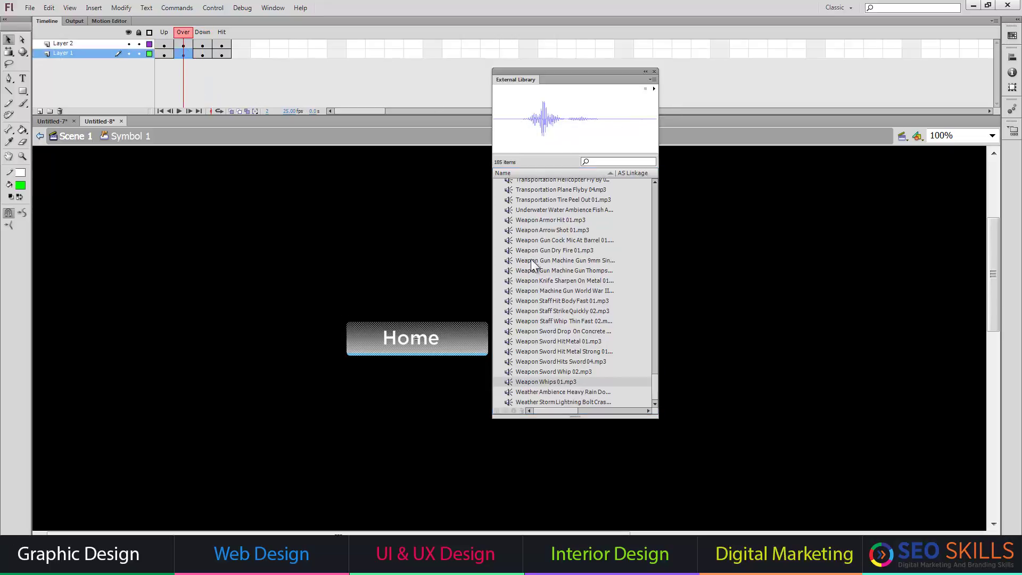
{"action": "left_click", "coordinate": [556, 373]}
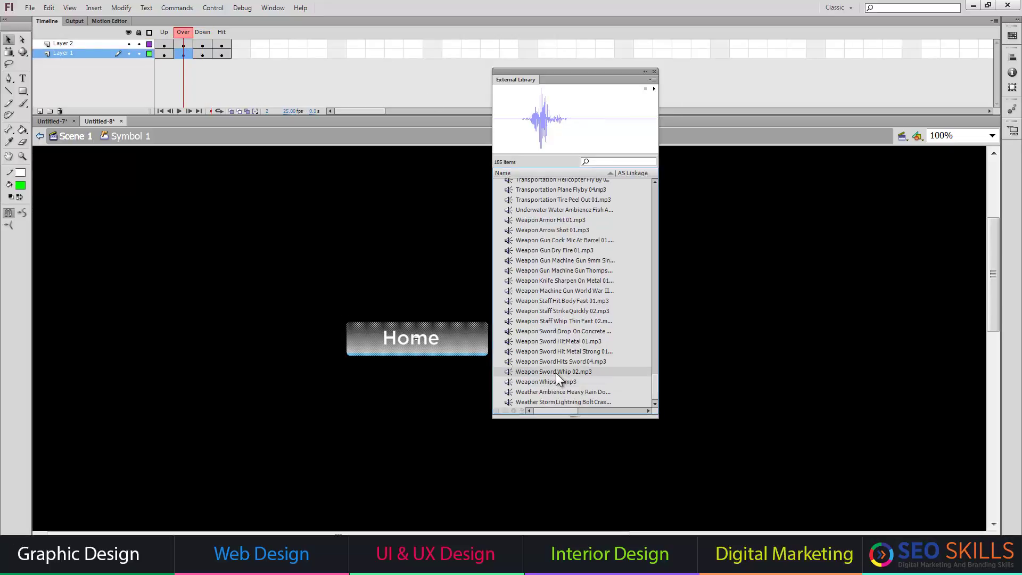
{"action": "left_click", "coordinate": [654, 90]}
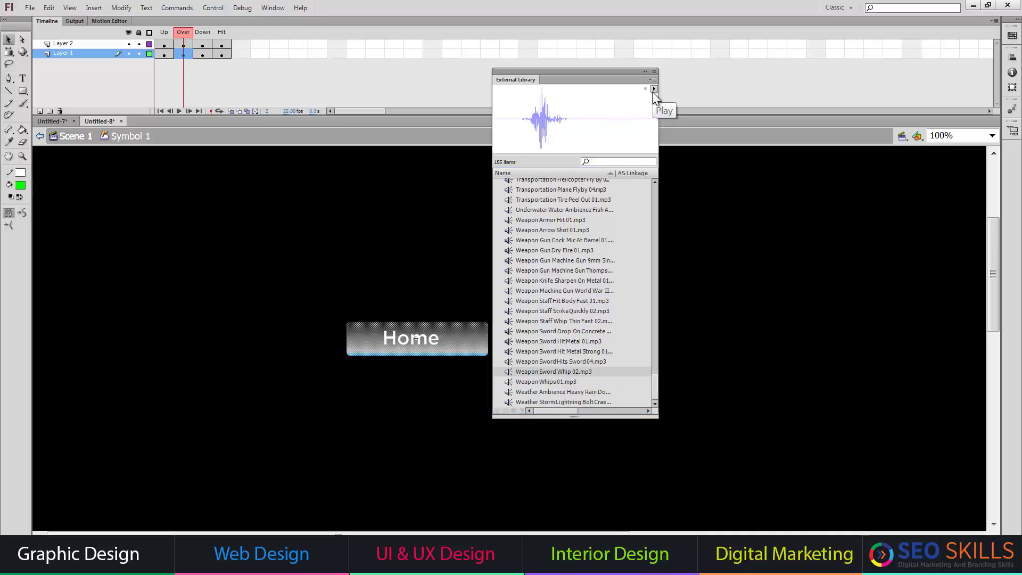
{"action": "mouse_move", "coordinate": [554, 372]}
{"action": "left_mouse_down"}
{"action": "mouse_move", "coordinate": [457, 223]}
{"action": "mouse_move", "coordinate": [405, 344]}
{"action": "mouse_move", "coordinate": [422, 338]}
{"action": "left_mouse_up"}
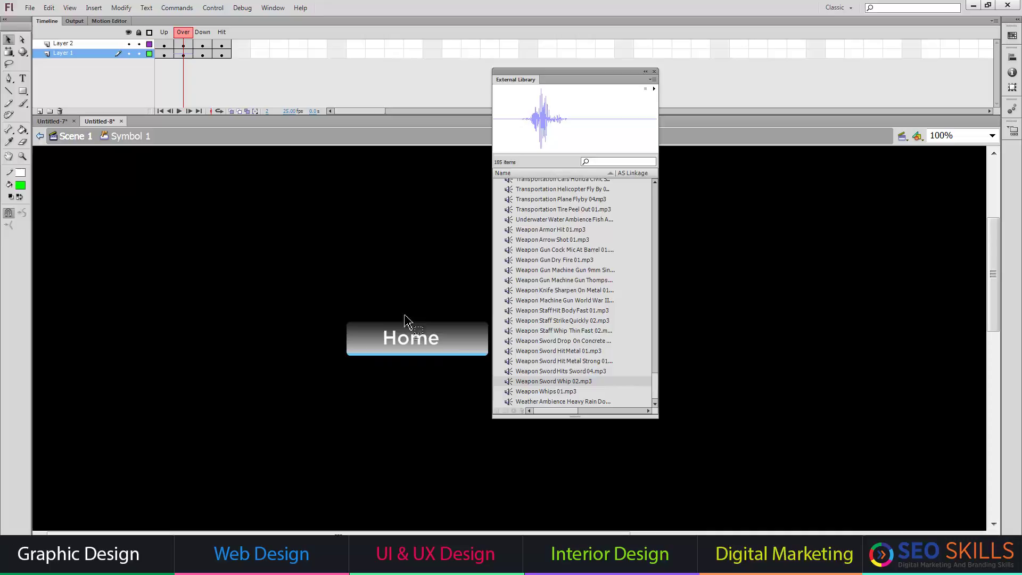
Step: Attach Weapon Sword Hits Sword 04.mp3 to the Down state and return to Scene 1
{"action": "left_click", "coordinate": [203, 55]}
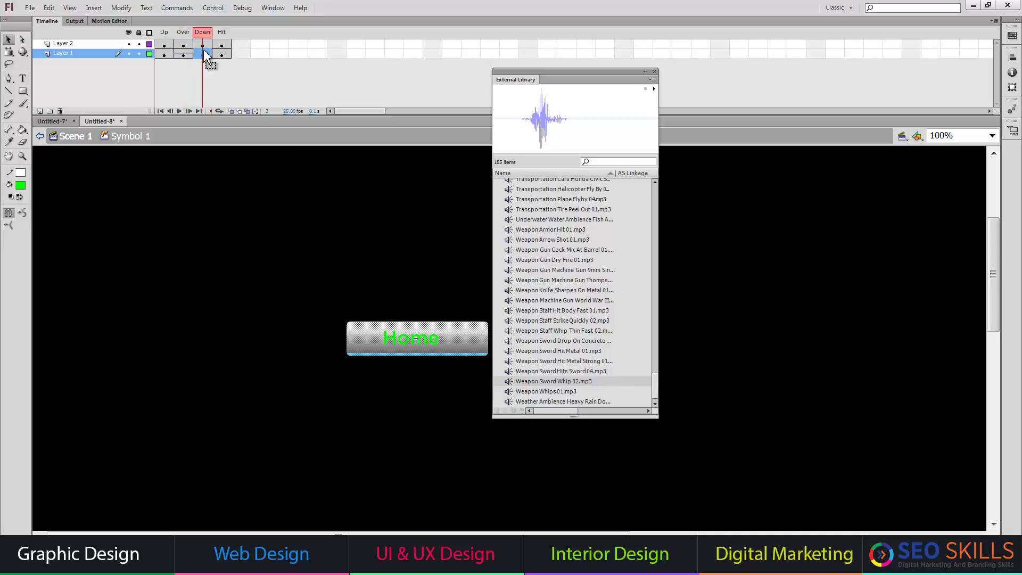
{"action": "left_click", "coordinate": [596, 369]}
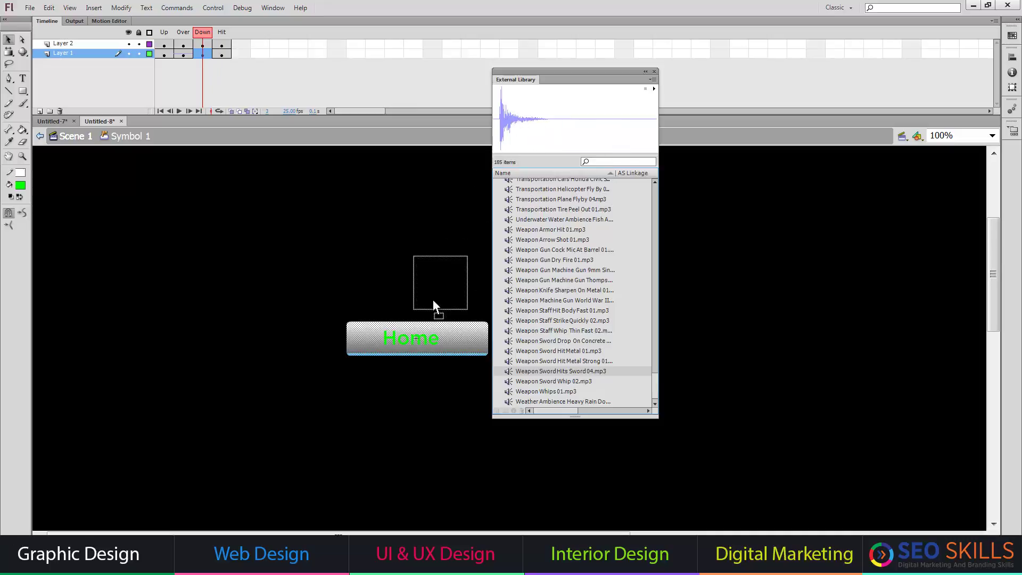
{"action": "left_click_drag", "start_coordinate": [517, 123], "coordinate": [418, 345]}
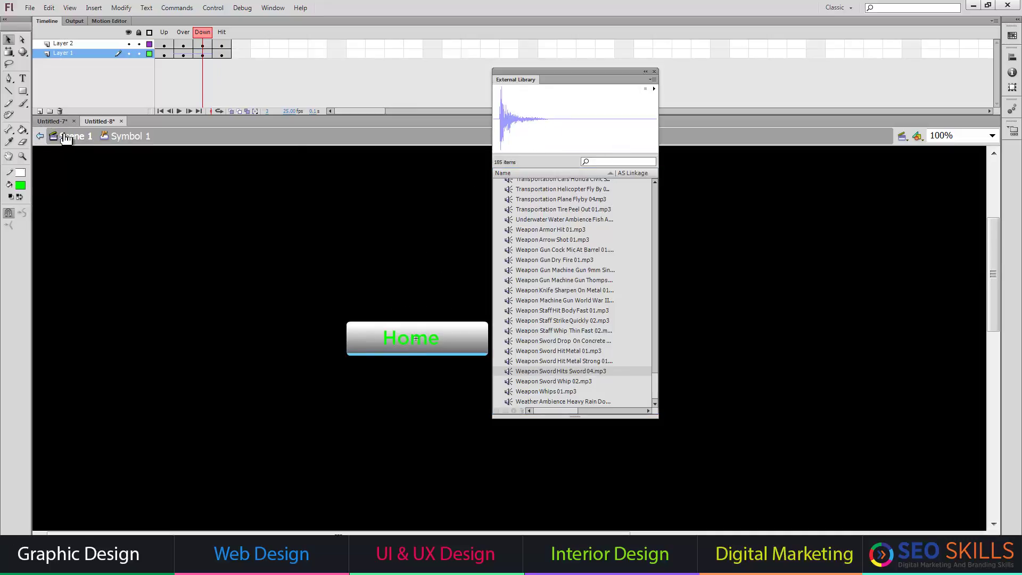
{"action": "left_click", "coordinate": [58, 137]}
Step: Place three Symbol 1 Home button instances in a row on the stage
{"action": "left_click", "coordinate": [655, 71]}
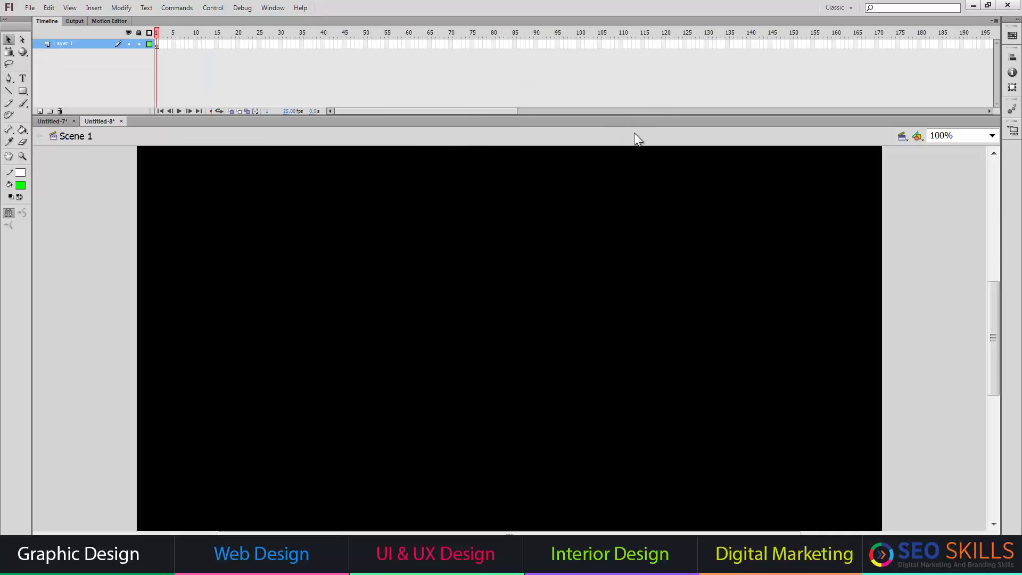
{"action": "key", "text": "ctrl+l"}
{"action": "mouse_move", "coordinate": [703, 296]}
{"action": "left_mouse_down"}
{"action": "mouse_move", "coordinate": [313, 306]}
{"action": "mouse_move", "coordinate": [598, 313]}
{"action": "left_mouse_up"}
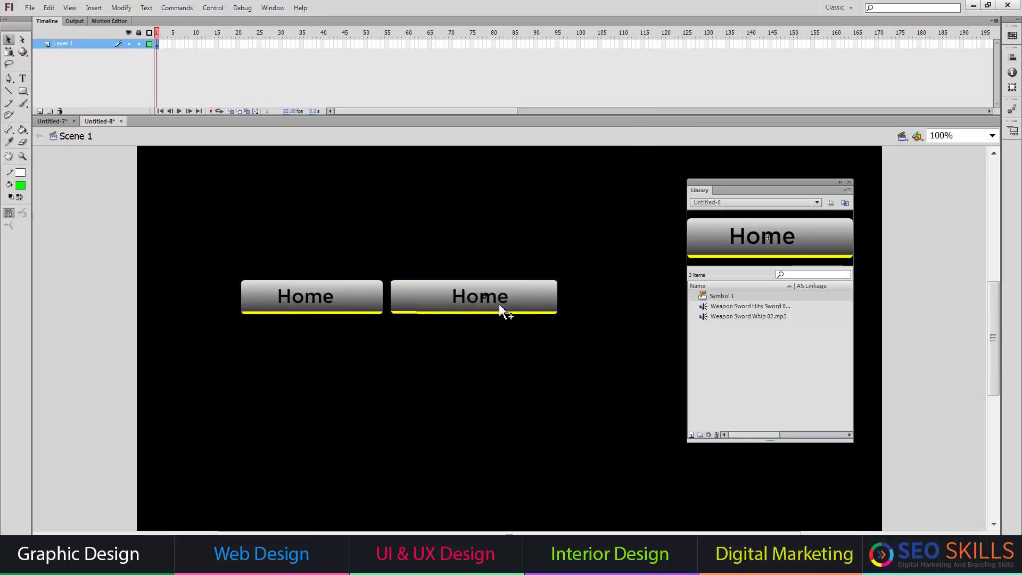
{"action": "left_click", "coordinate": [849, 182]}
{"action": "left_click_drag", "start_coordinate": [182, 237], "coordinate": [753, 411]}
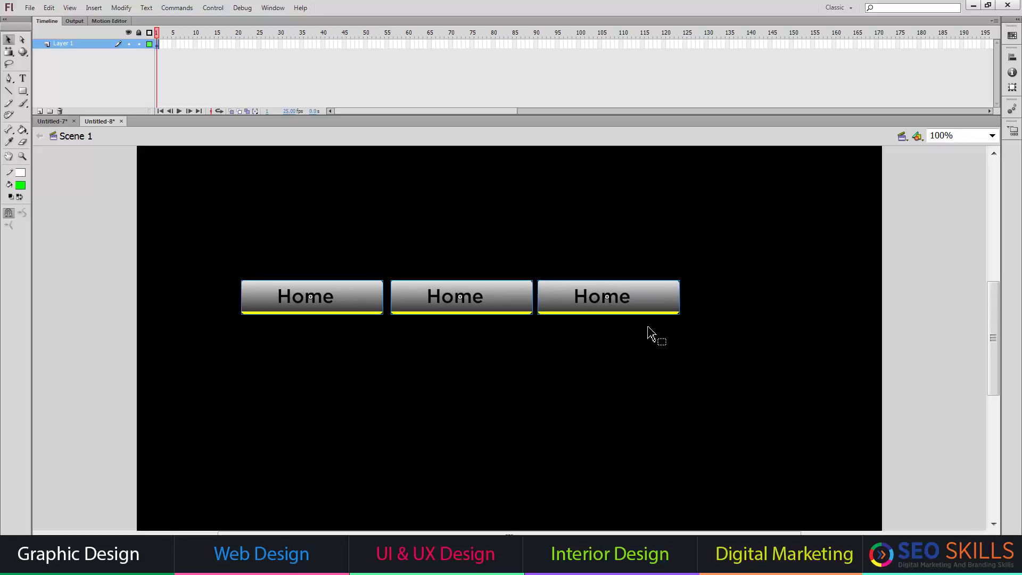
{"action": "left_click_drag", "start_coordinate": [654, 310], "coordinate": [685, 301]}
{"action": "left_click", "coordinate": [675, 353]}
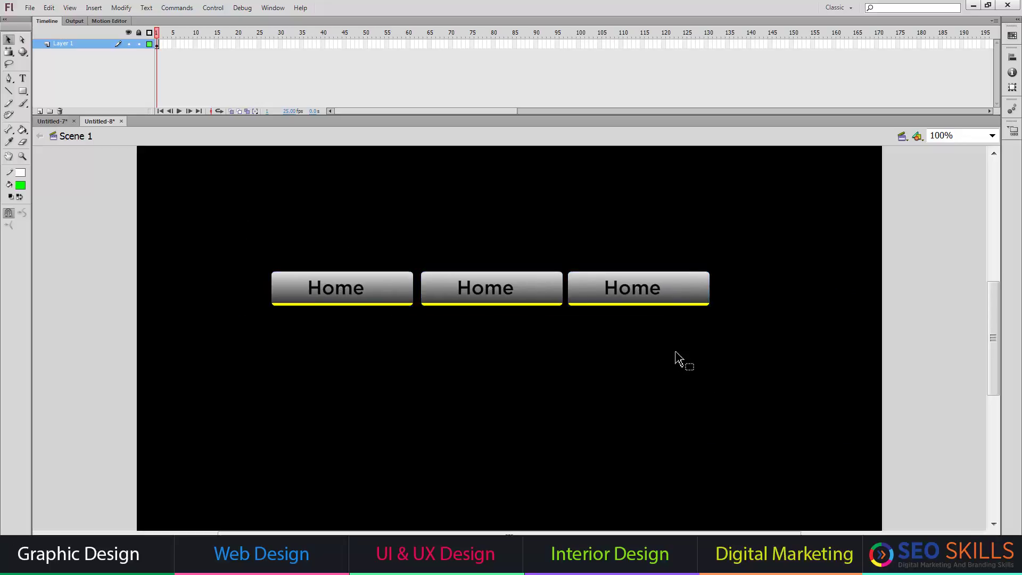
Step: Test the movie, pressing each of the three Home buttons, then close the player
{"action": "key", "text": "ctrl+Return"}
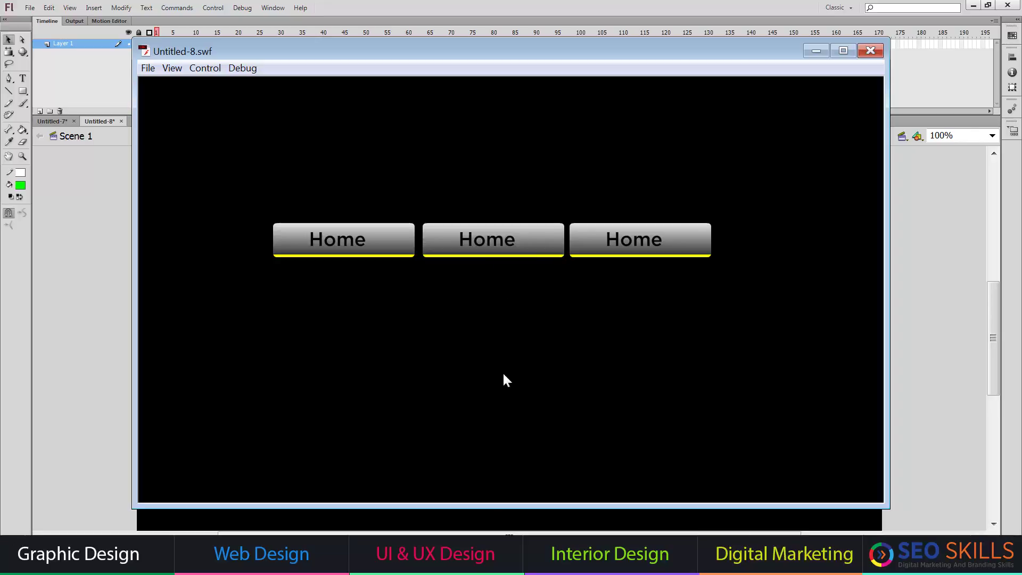
{"action": "left_click", "coordinate": [355, 246]}
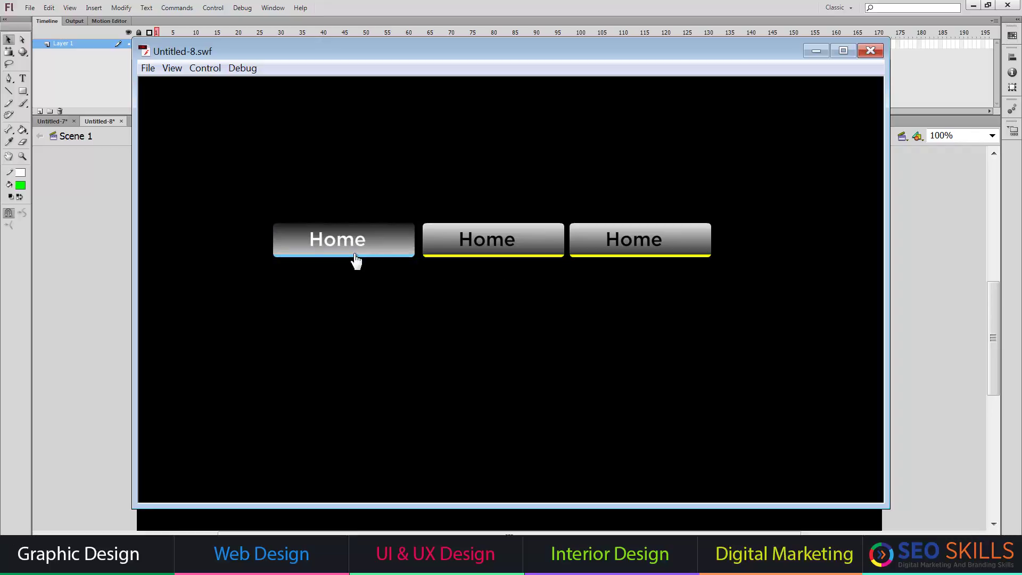
{"action": "left_click", "coordinate": [356, 261]}
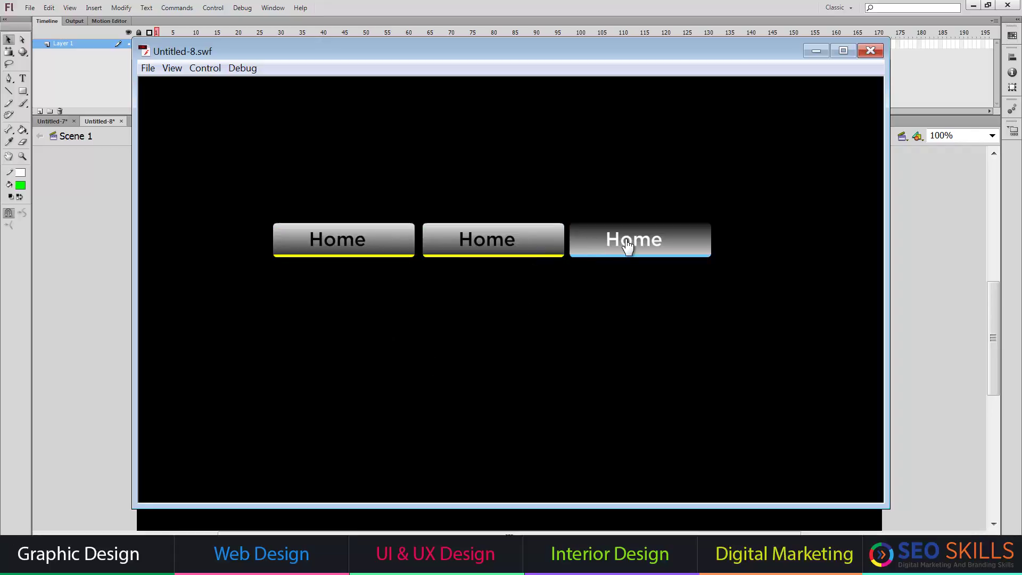
{"action": "left_click", "coordinate": [369, 247]}
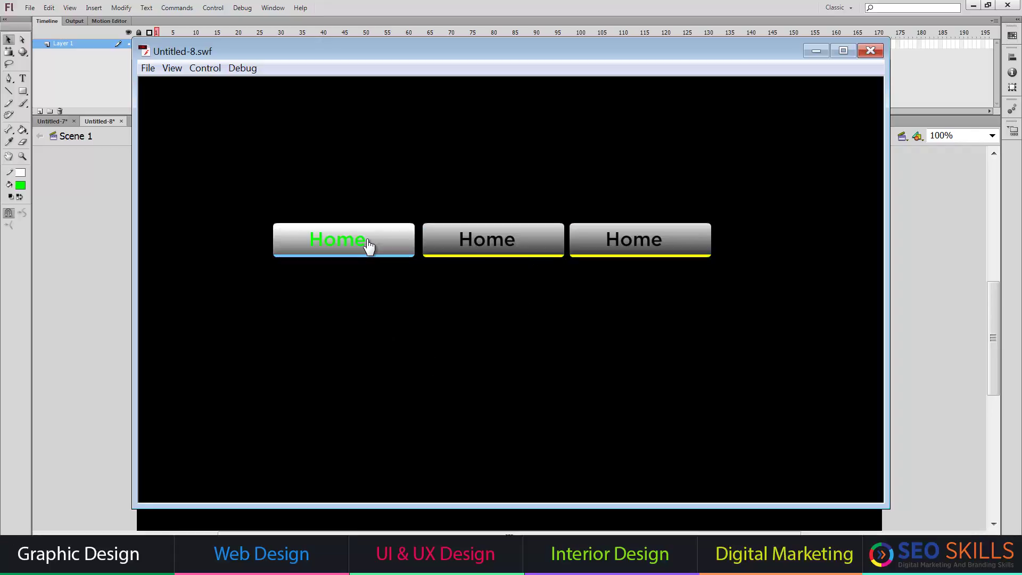
{"action": "left_click", "coordinate": [482, 242]}
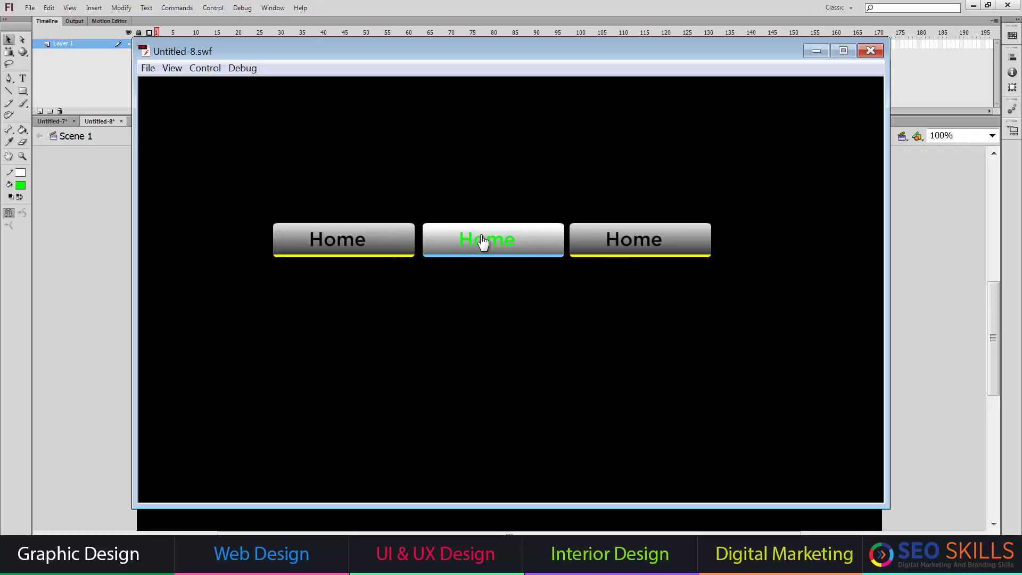
{"action": "left_click", "coordinate": [591, 241]}
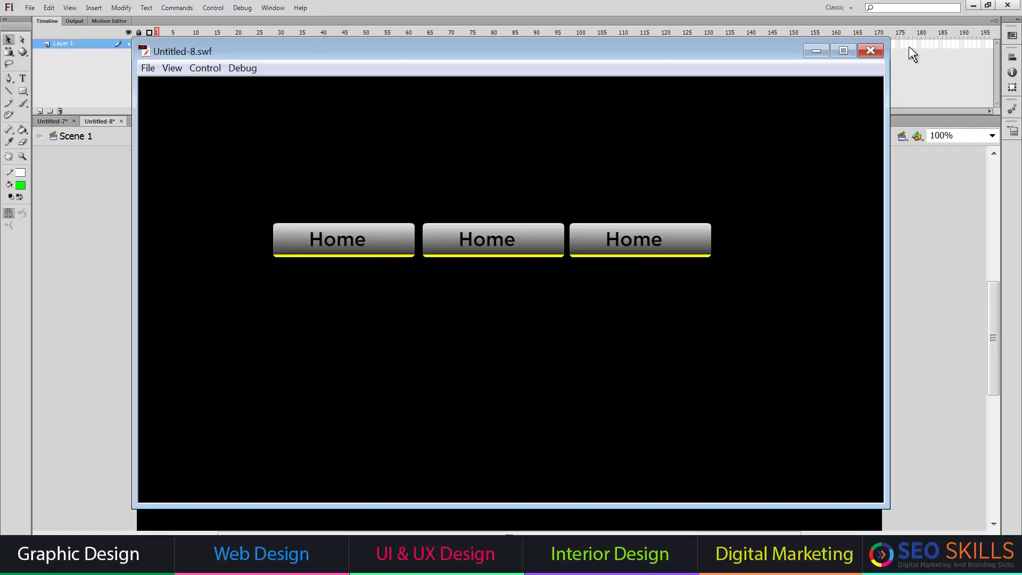
{"action": "left_click", "coordinate": [870, 50]}
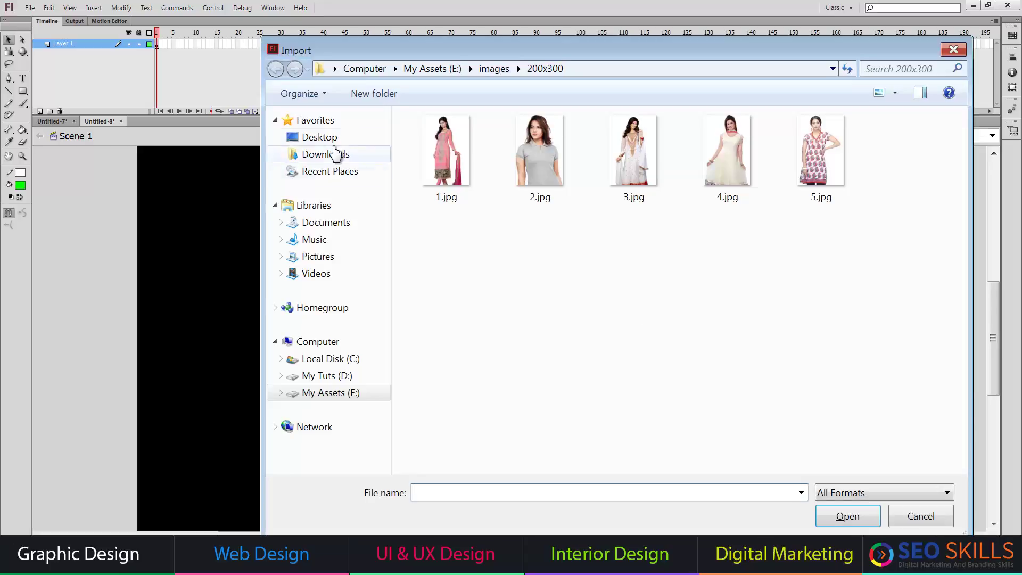
Step: Import Sound 3.wav, music3.wav, music02.wav and music.wav from the CSS folder into the library
{"action": "left_click", "coordinate": [322, 137]}
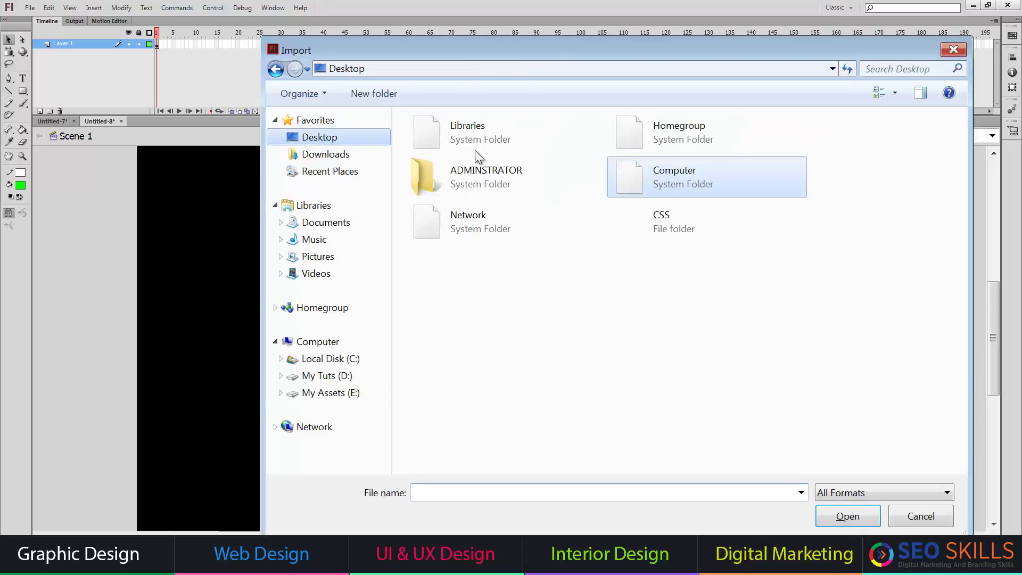
{"action": "double_click", "coordinate": [652, 218]}
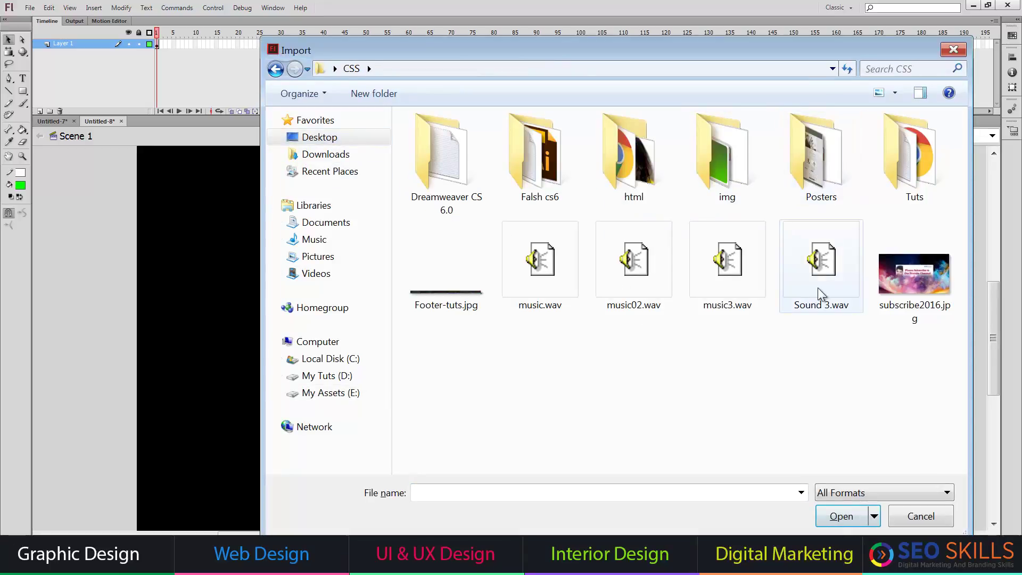
{"action": "left_click", "coordinate": [818, 288]}
{"action": "left_click", "coordinate": [727, 274], "text": "ctrl"}
{"action": "left_click", "coordinate": [635, 274], "text": "ctrl"}
{"action": "left_click", "coordinate": [544, 273], "text": "ctrl"}
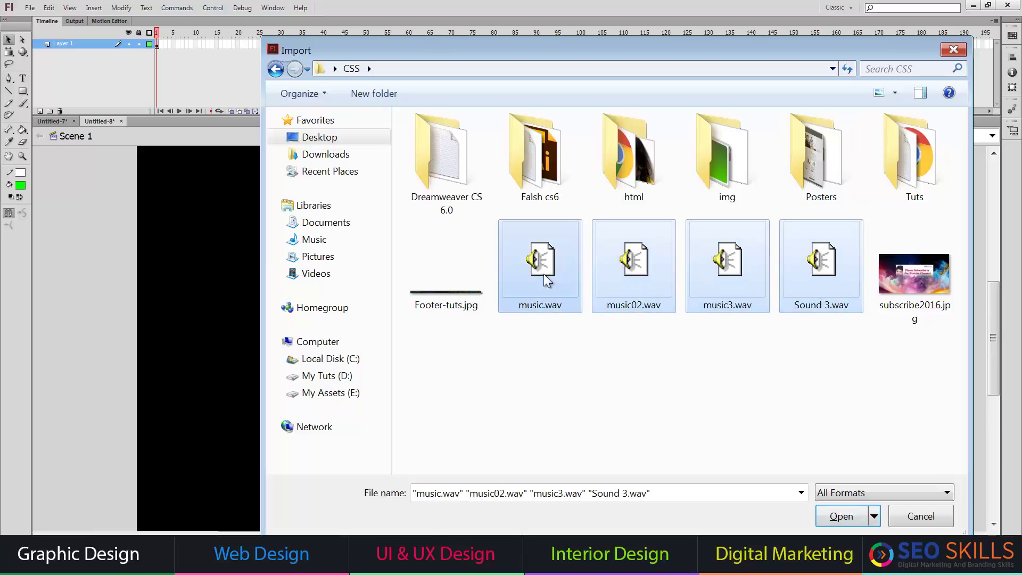
{"action": "key", "text": "Return"}
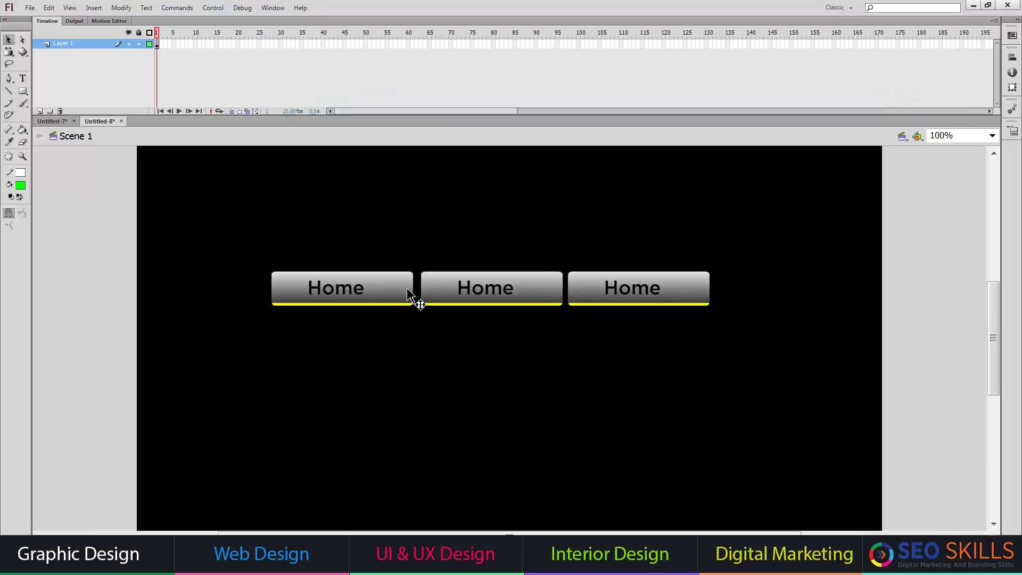
Step: Attach music3.wav to the Home button's Down state and re-test the movie
{"action": "double_click", "coordinate": [410, 296]}
{"action": "left_click", "coordinate": [184, 55]}
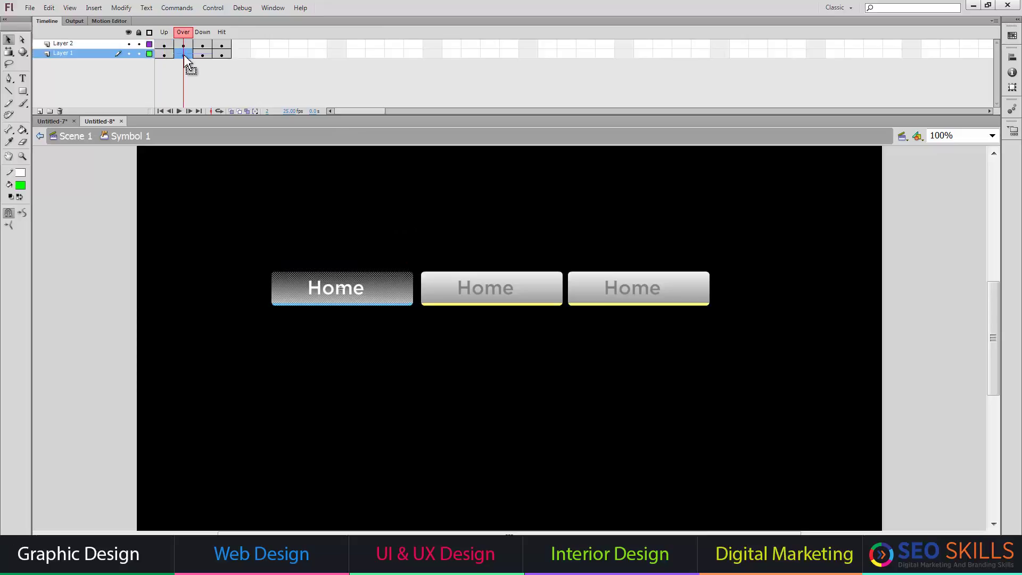
{"action": "key", "text": "ctrl+l"}
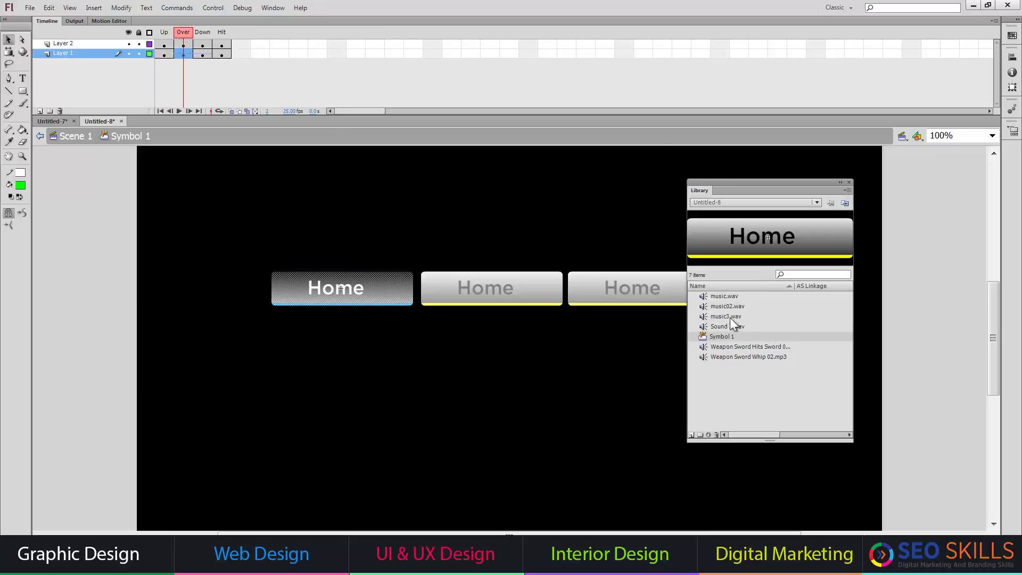
{"action": "left_click", "coordinate": [724, 296]}
{"action": "left_click_drag", "start_coordinate": [766, 250], "coordinate": [203, 54]}
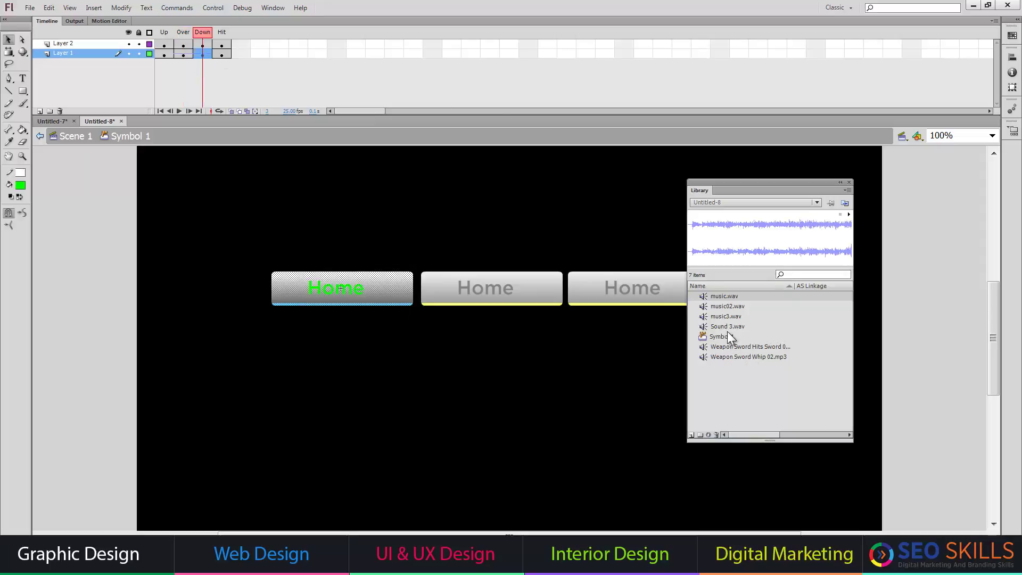
{"action": "left_click", "coordinate": [726, 316]}
{"action": "left_click_drag", "start_coordinate": [782, 232], "coordinate": [322, 250]}
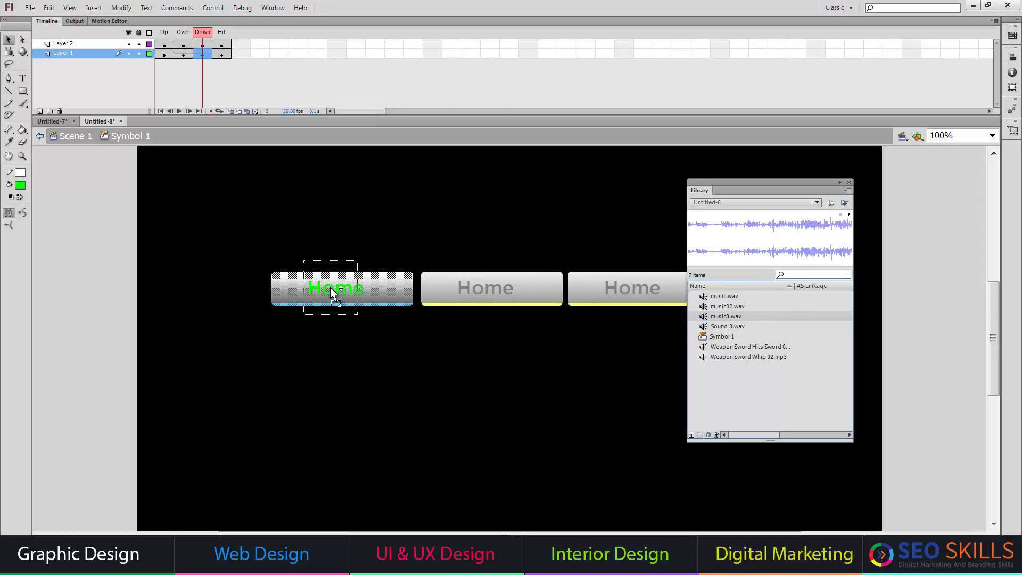
{"action": "left_click", "coordinate": [60, 137]}
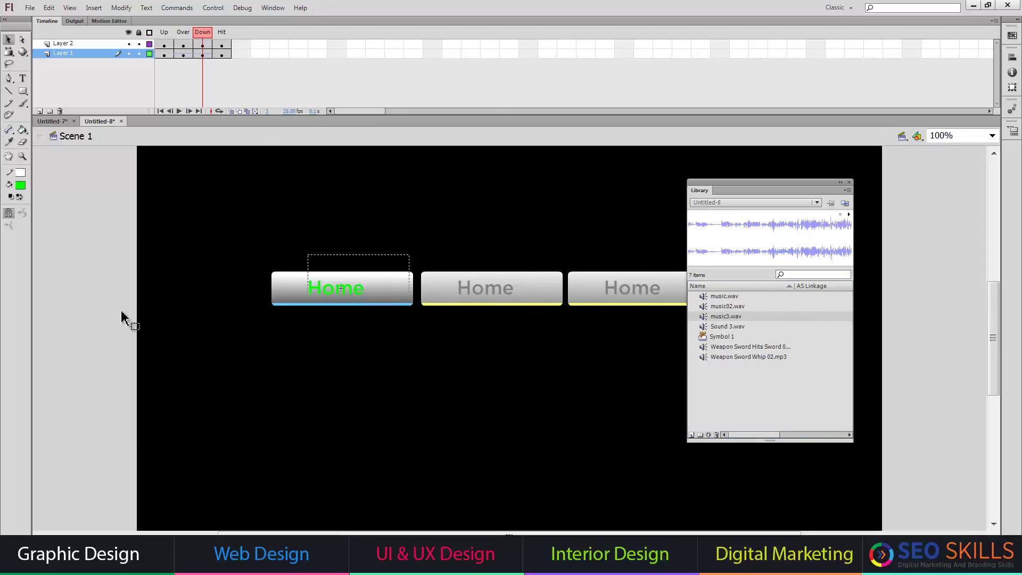
{"action": "key", "text": "ctrl+Return"}
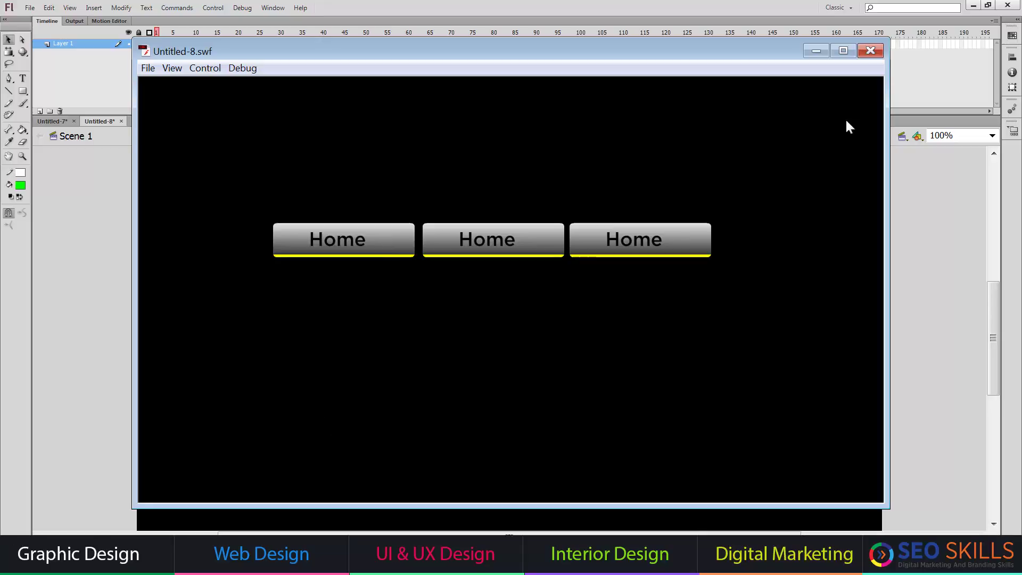
Step: Close the Untitled-8.swf test player to return to the stage
{"action": "left_click", "coordinate": [872, 52]}
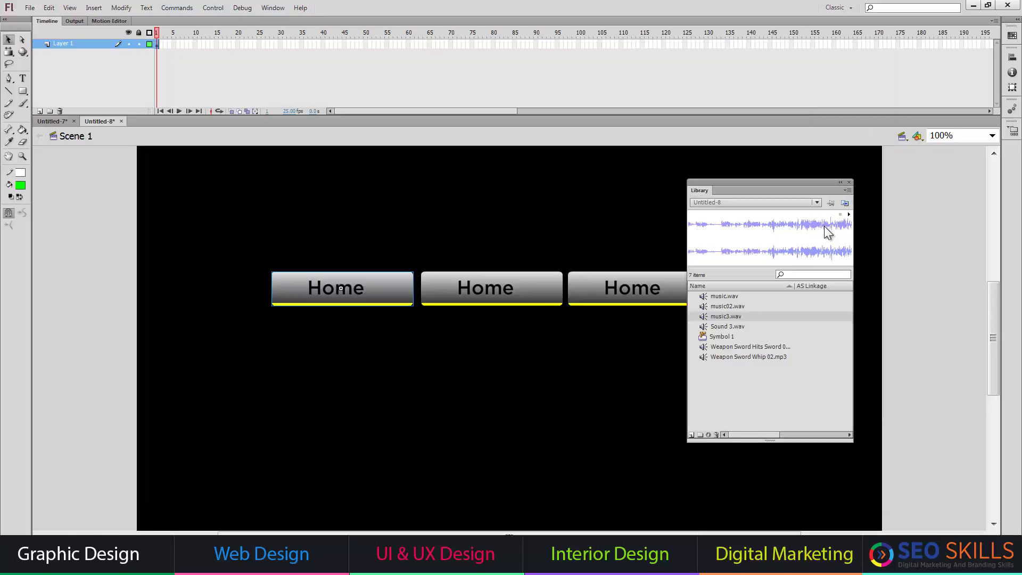